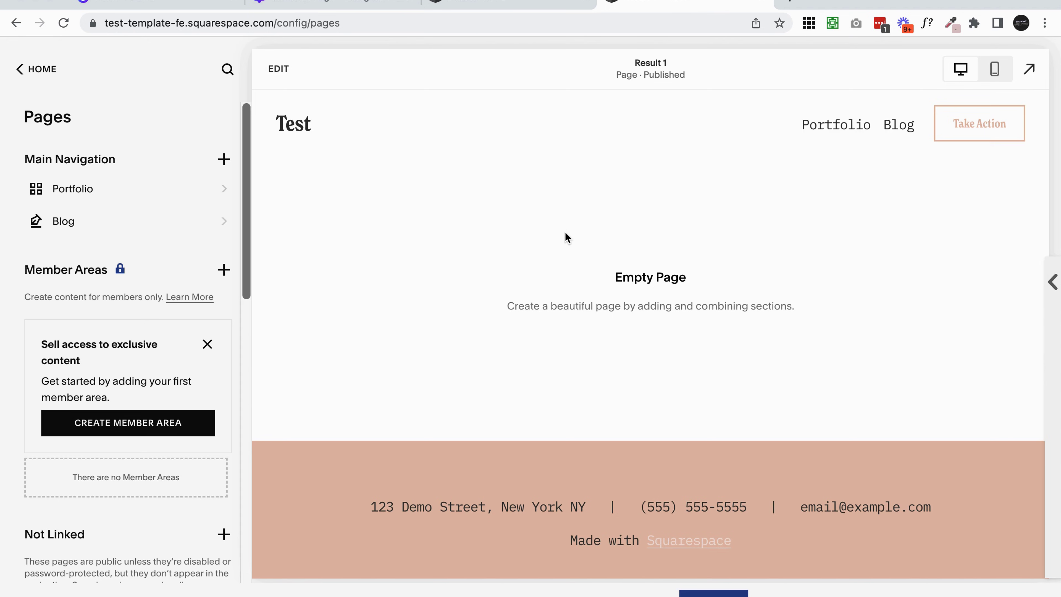
- Go back from the Test site's Pages list to the main site menu via HOME
left_click(62, 69)
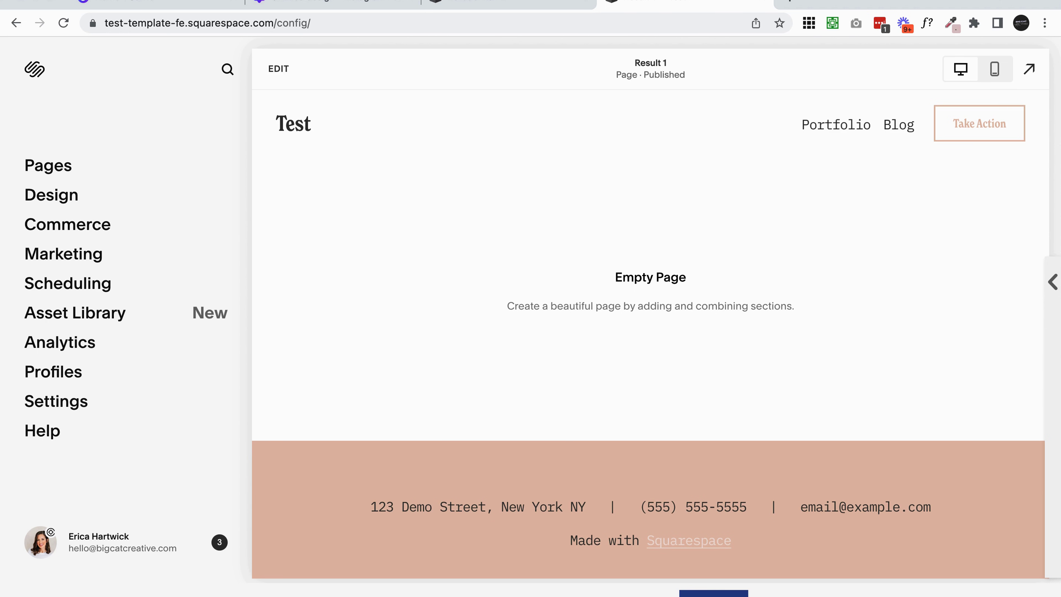
left_click(505, 2)
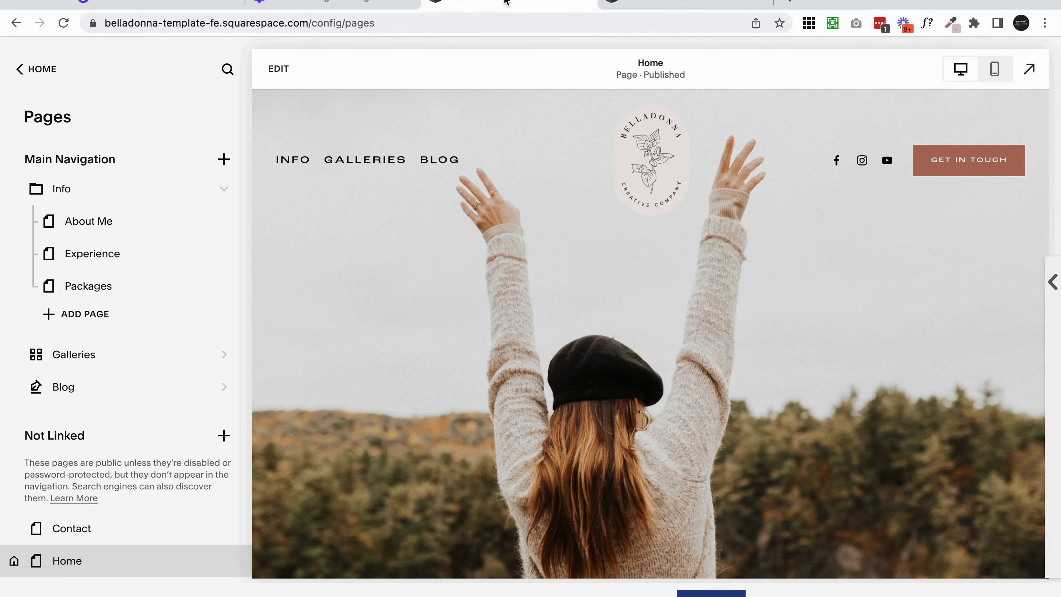
left_click(1032, 69)
scroll(742, 301, "down", 4)
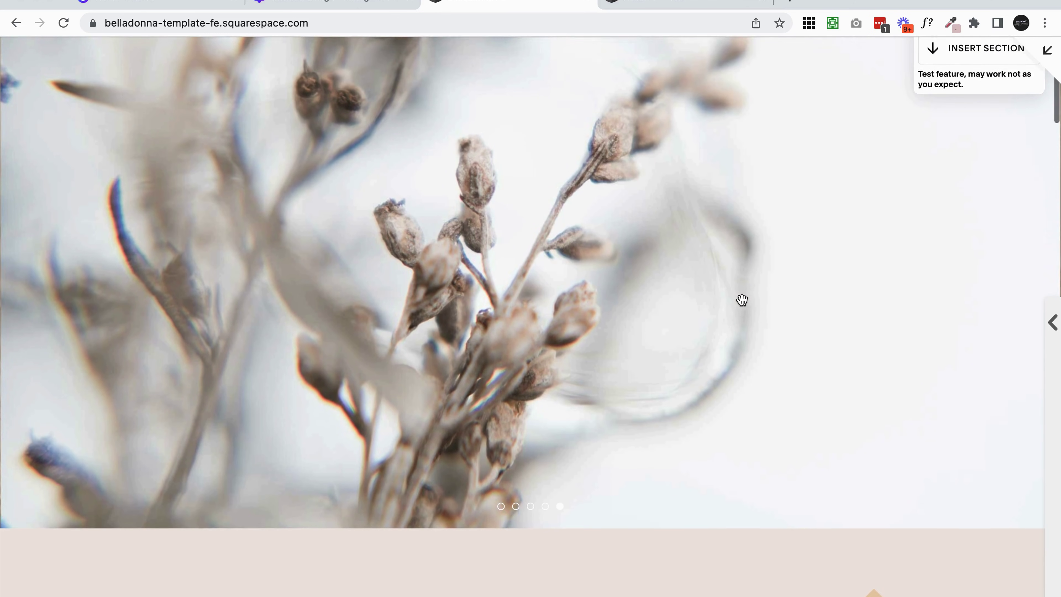
scroll(742, 300, "up", 2)
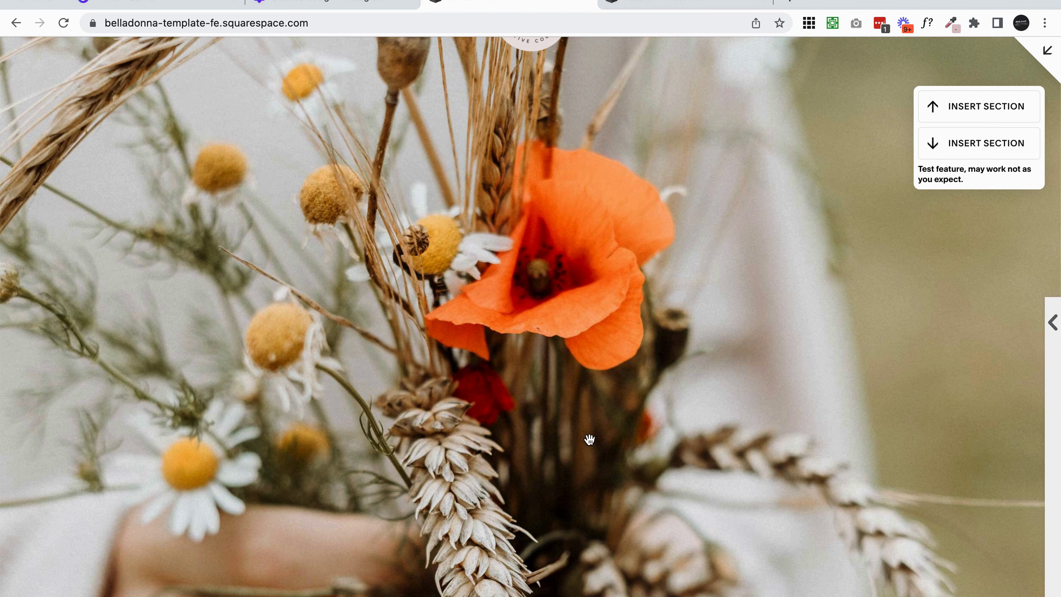
scroll(589, 440, "up", 3)
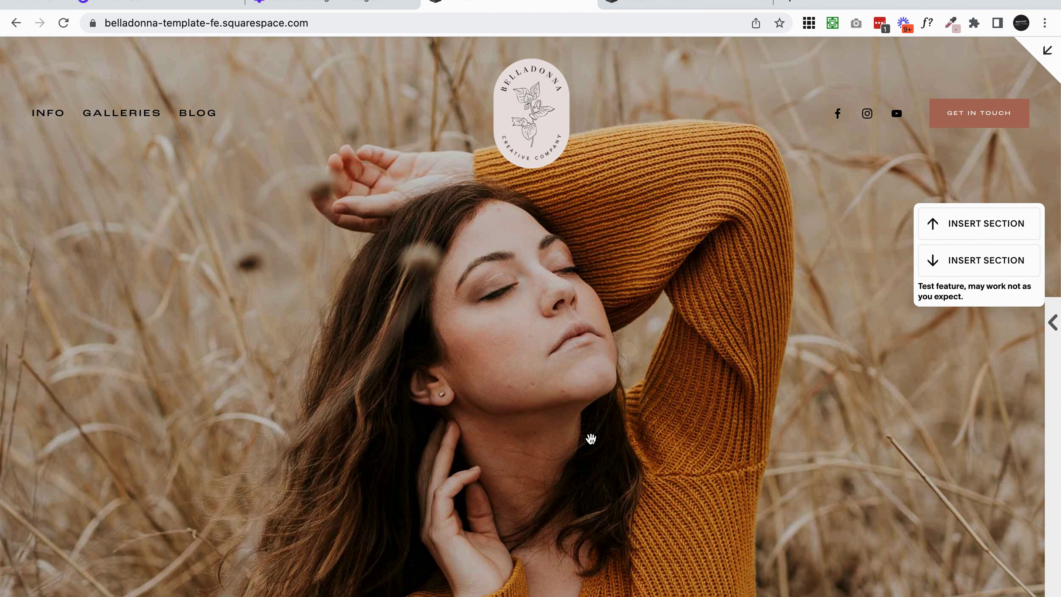
scroll(591, 439, "down", 3)
left_click(680, 2)
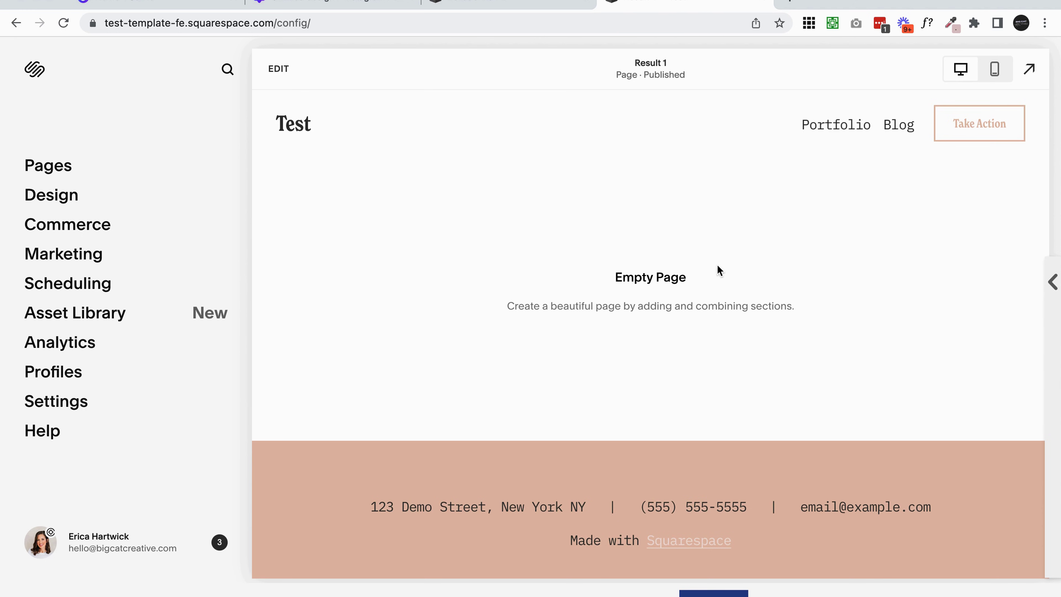
- Edit the Result 1 page and open the Add a Section catalogue, scrolling its category list
left_click(279, 69)
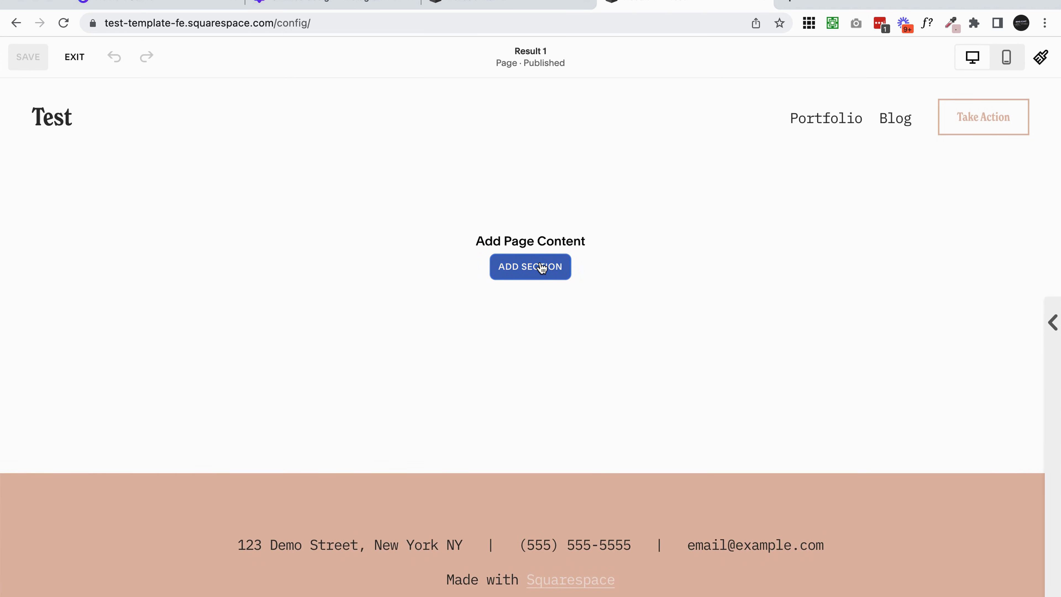
left_click(542, 268)
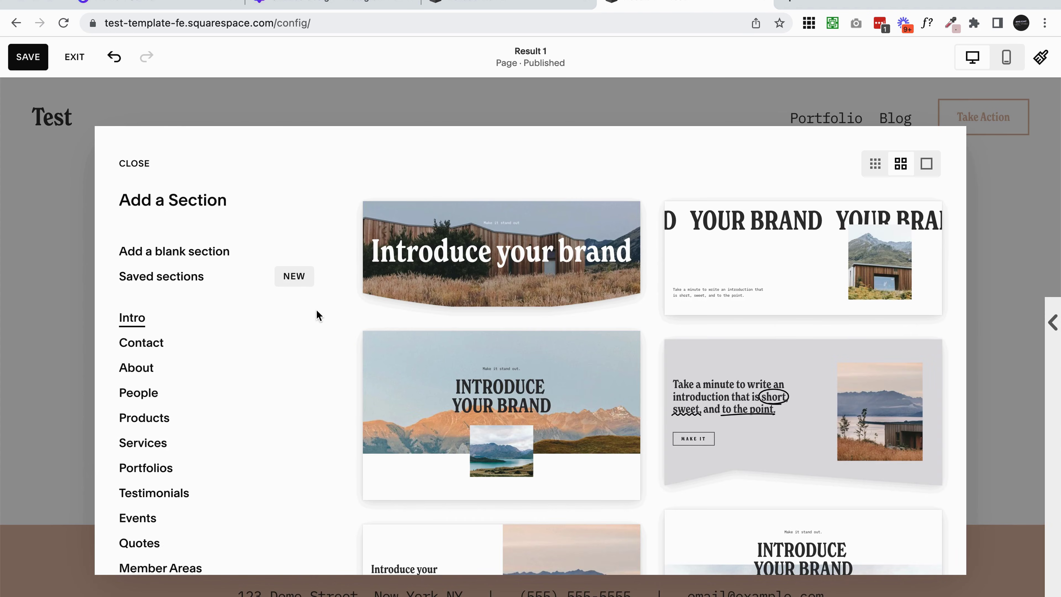
scroll(555, 299, "down", 10)
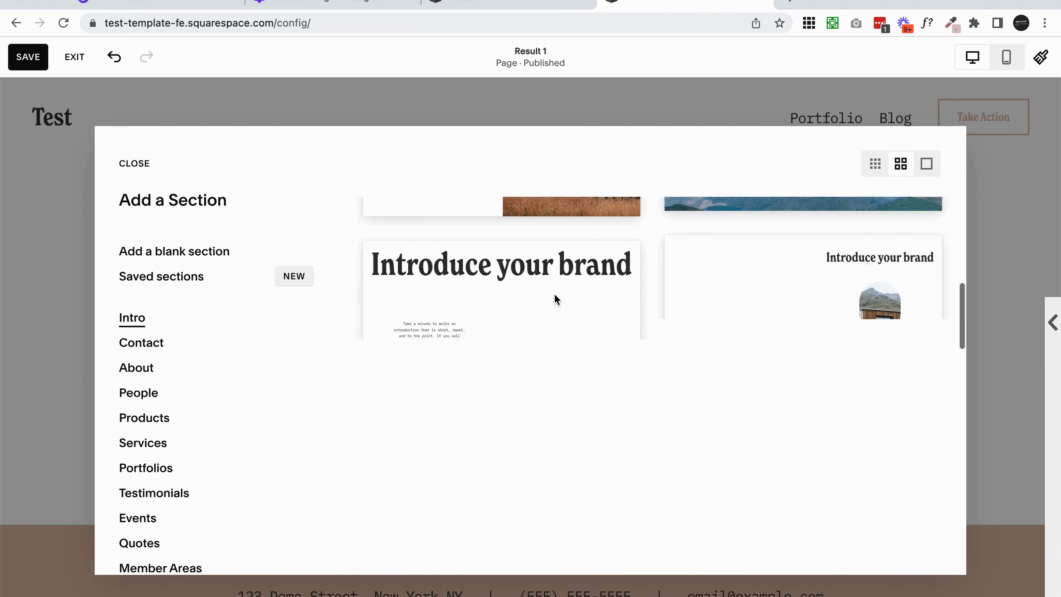
scroll(543, 300, "up", 10)
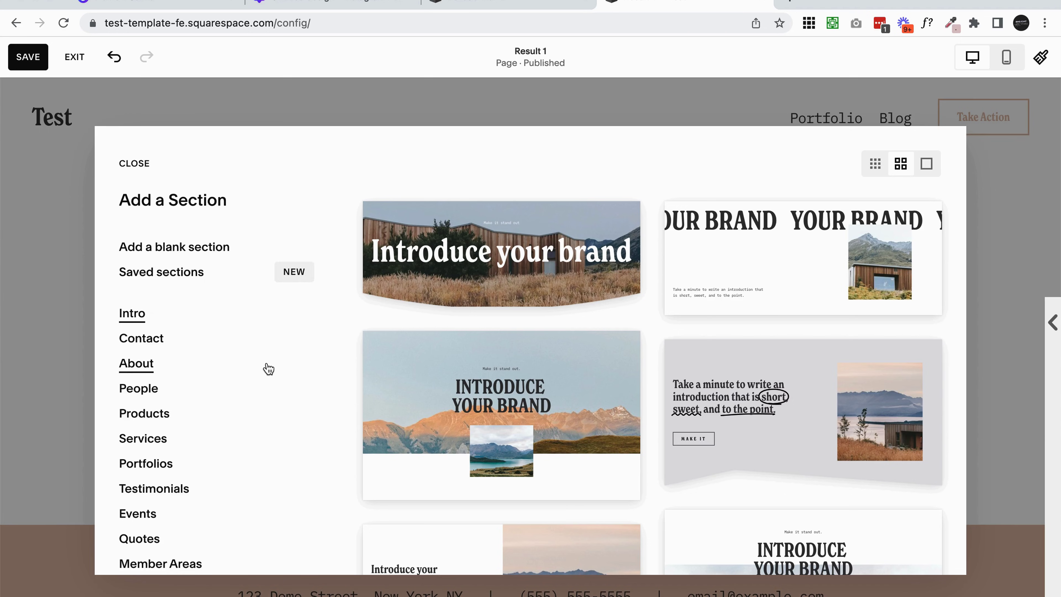
scroll(267, 368, "down", 5)
scroll(268, 367, "down", 4)
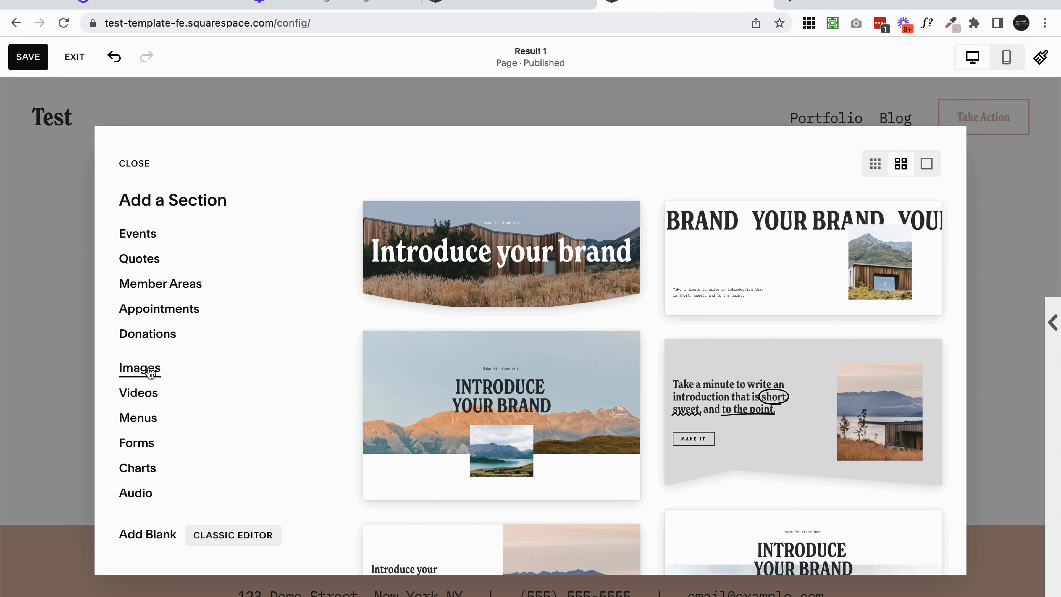
- Show the Images category and browse its gallery and banner layout previews
left_click(149, 377)
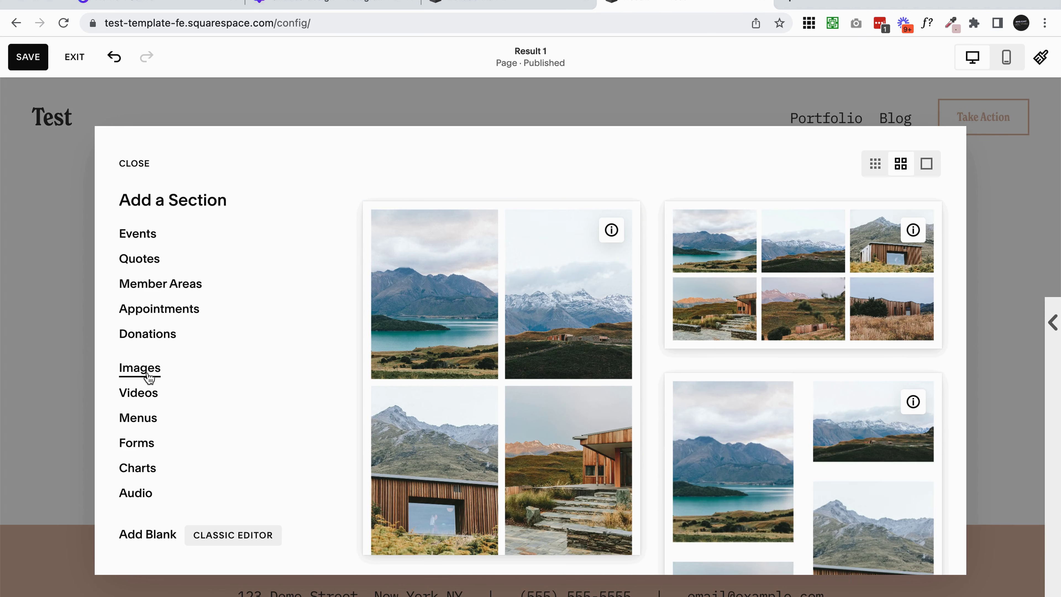
scroll(544, 419, "down", 1)
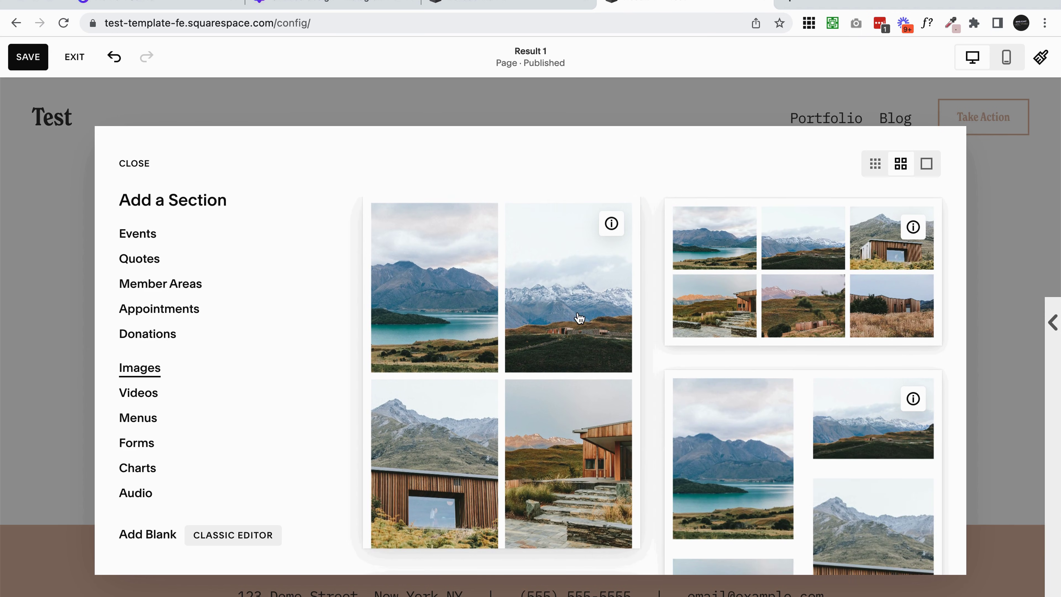
scroll(782, 447, "down", 5)
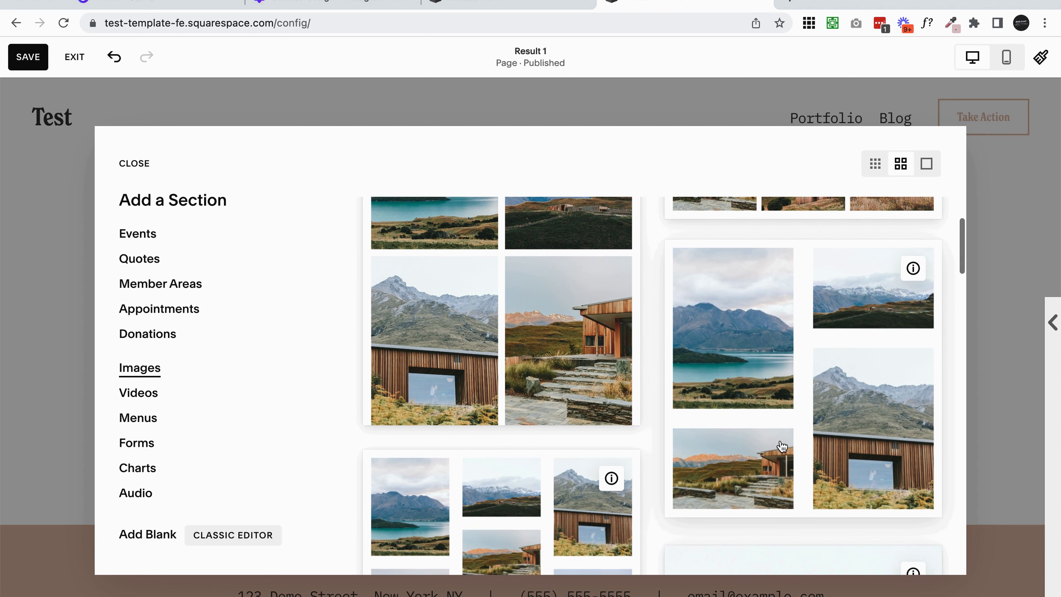
scroll(597, 468, "down", 10)
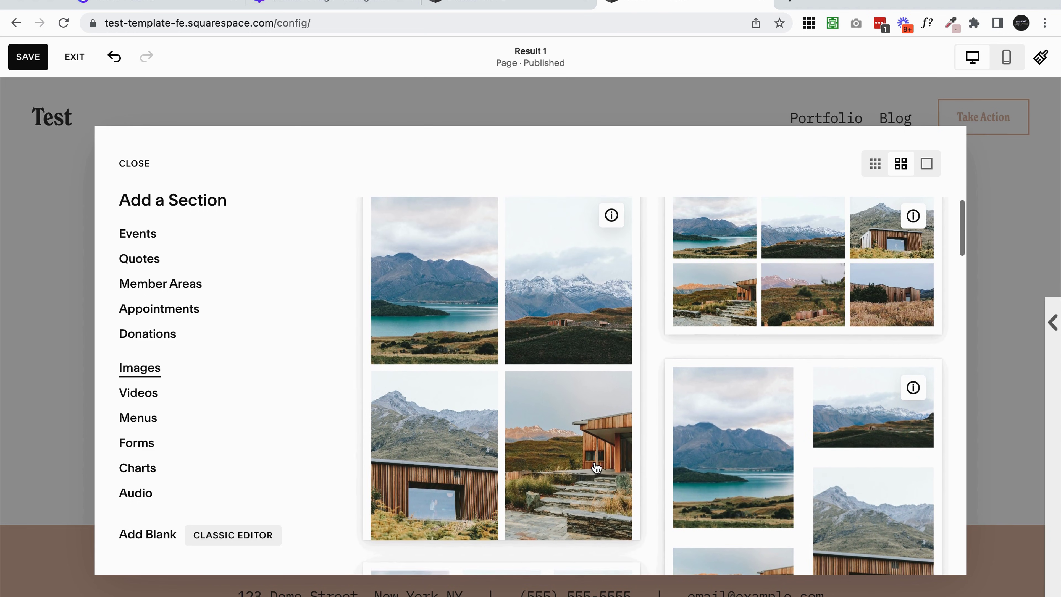
scroll(595, 467, "down", 8)
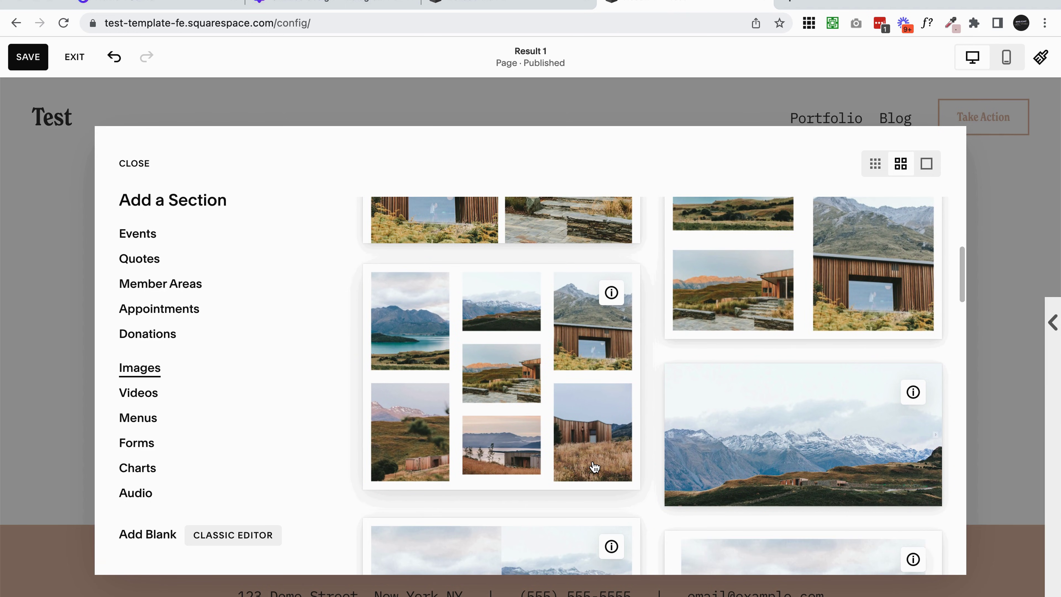
scroll(595, 467, "down", 2)
scroll(595, 468, "up", 6)
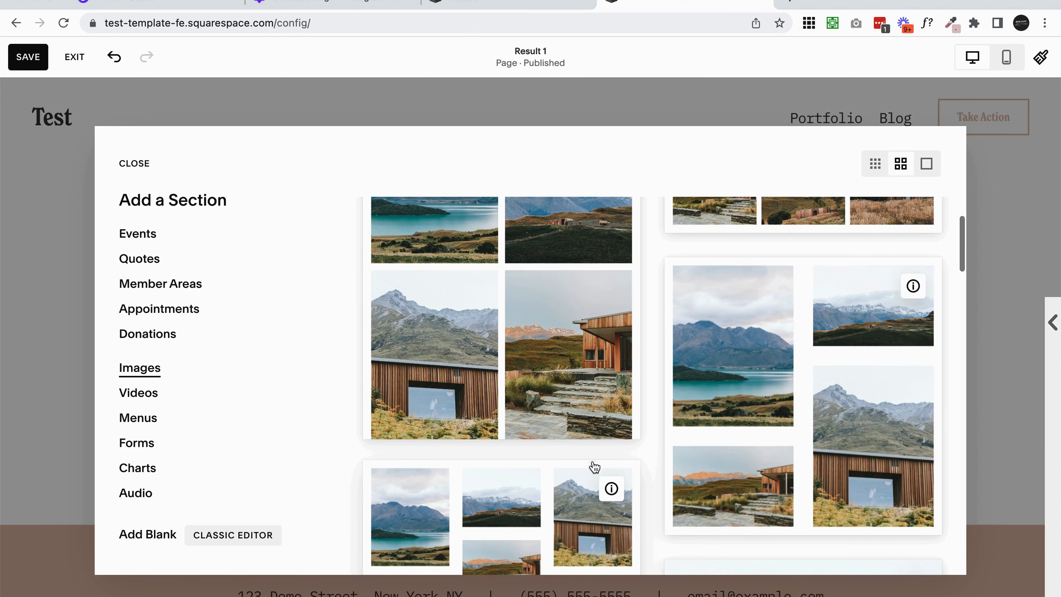
scroll(595, 467, "down", 6)
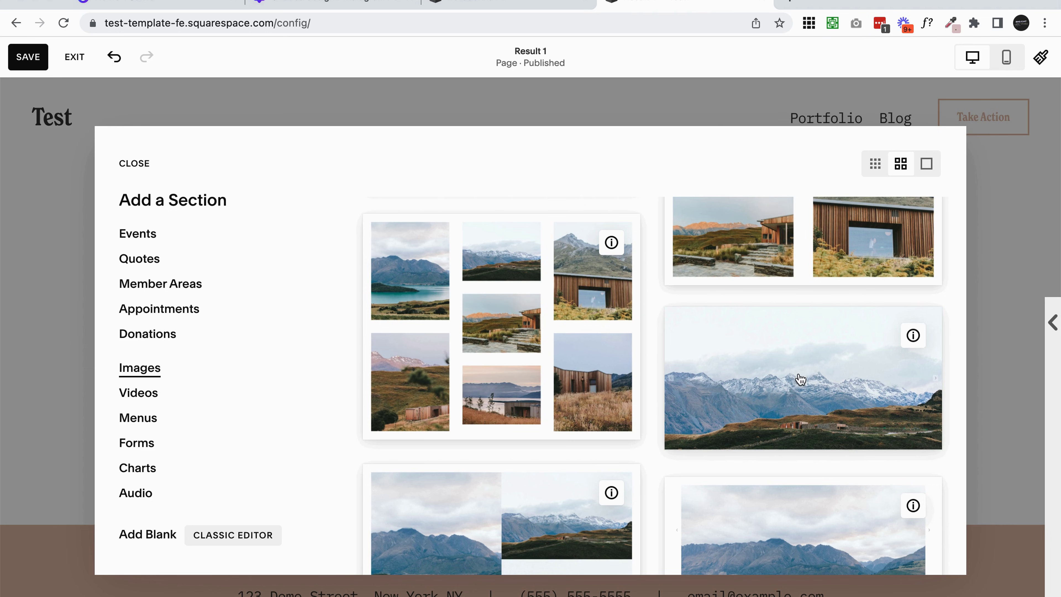
- Add the full-width landscape gallery section to the Result 1 page
left_click(776, 398)
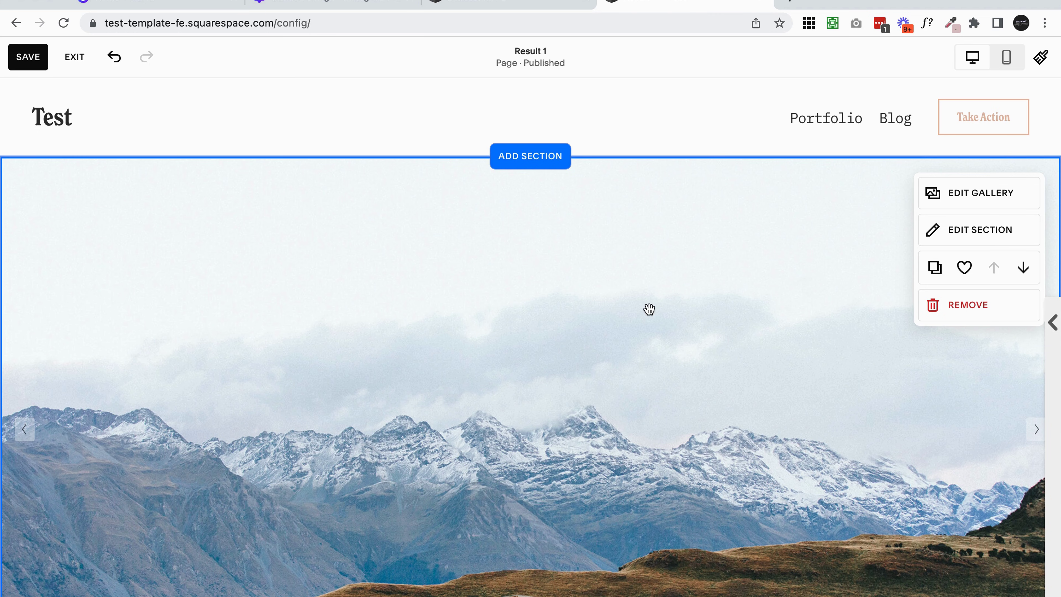
scroll(649, 309, "down", 10)
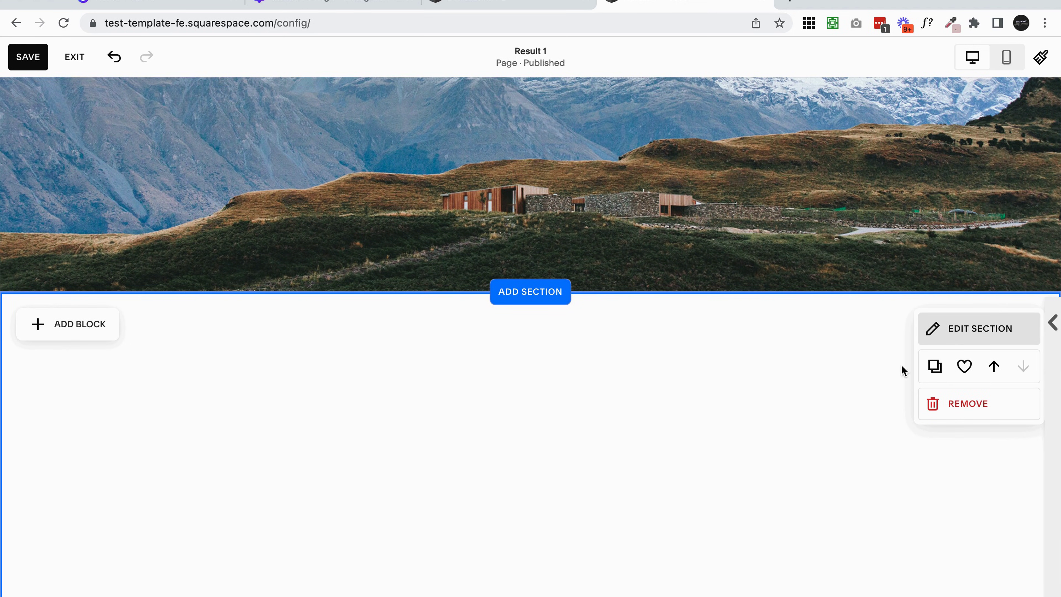
scroll(781, 458, "up", 4)
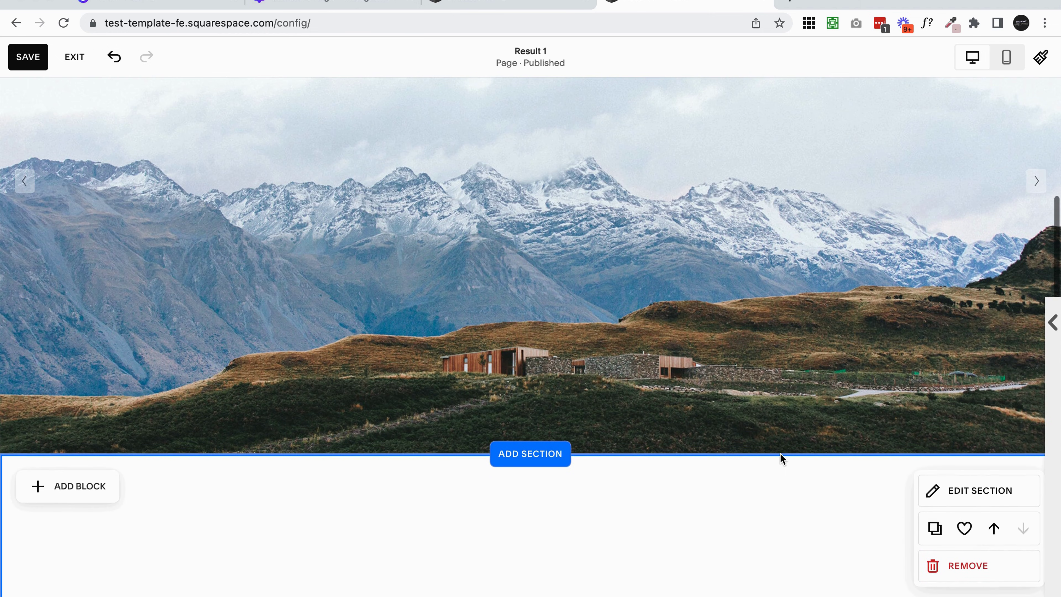
scroll(780, 453, "up", 6)
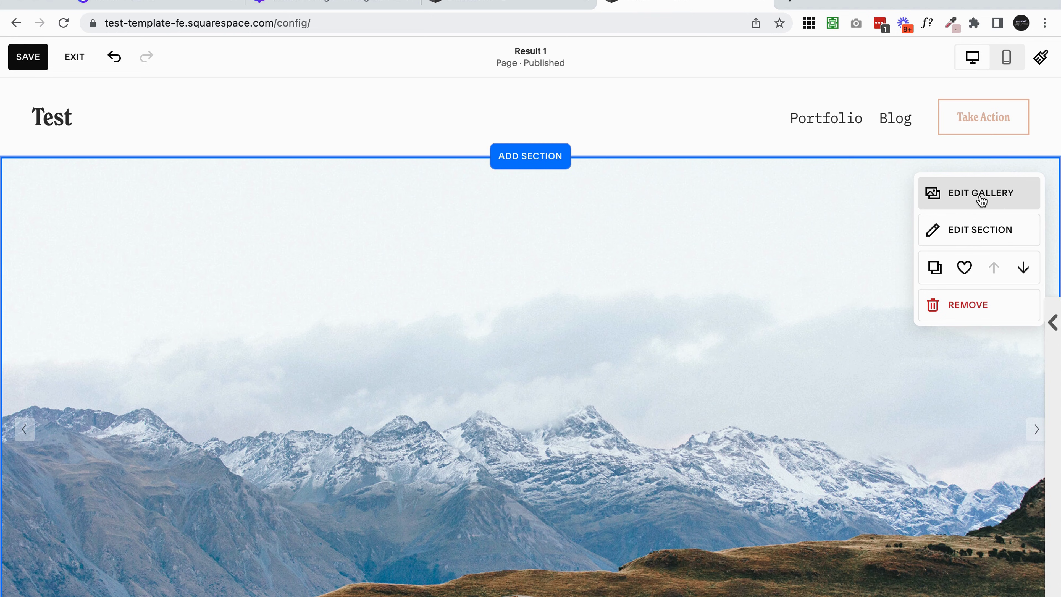
- Reopen the section layouts, then close them without adding another section
left_click(563, 162)
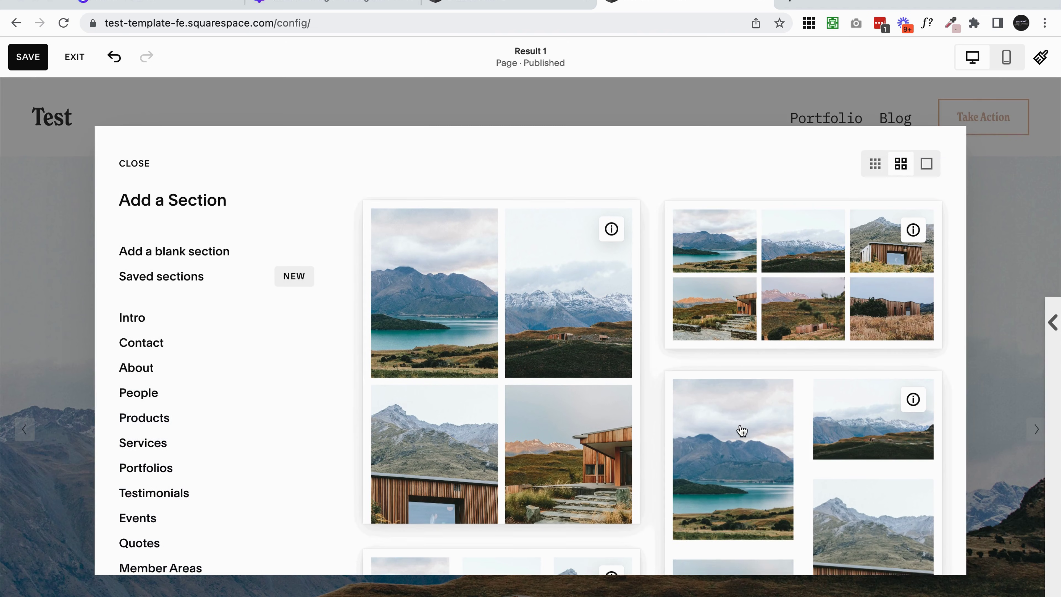
scroll(741, 434, "down", 3)
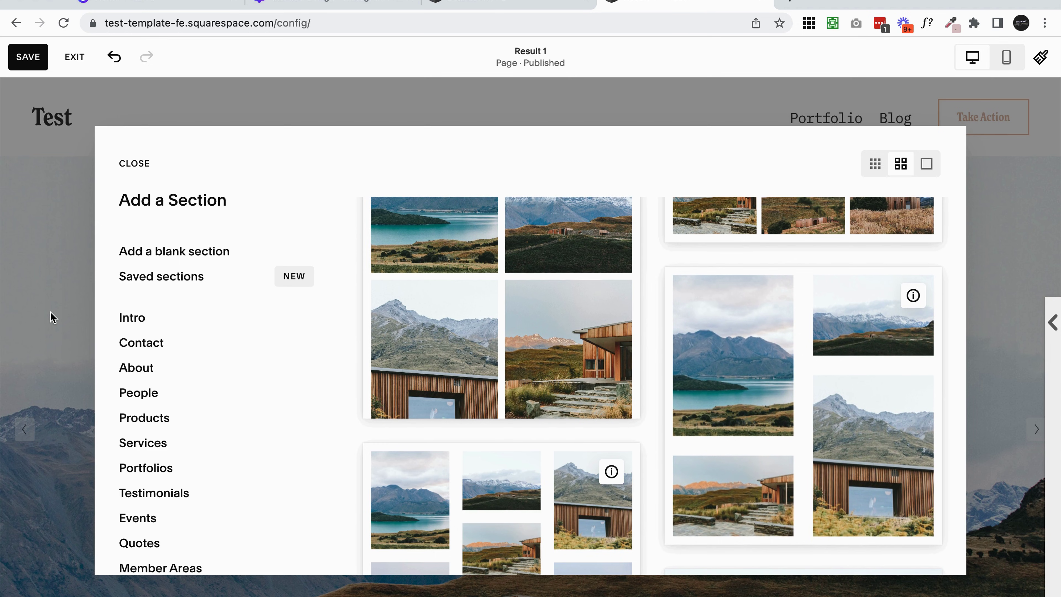
left_click(59, 359)
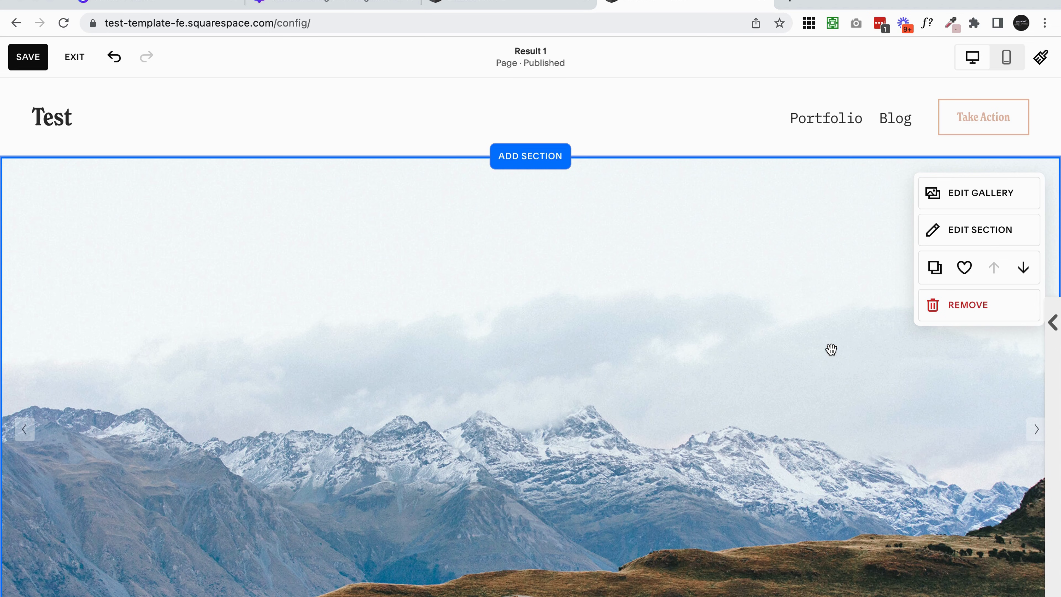
scroll(831, 350, "down", 2)
scroll(831, 351, "up", 2)
scroll(679, 276, "down", 2)
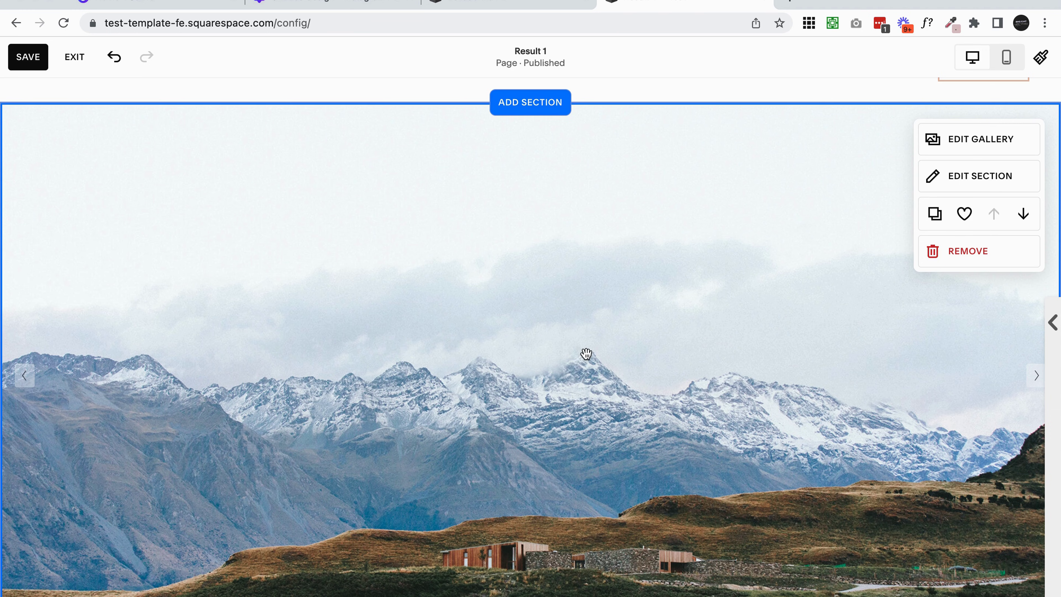
scroll(649, 325, "up", 2)
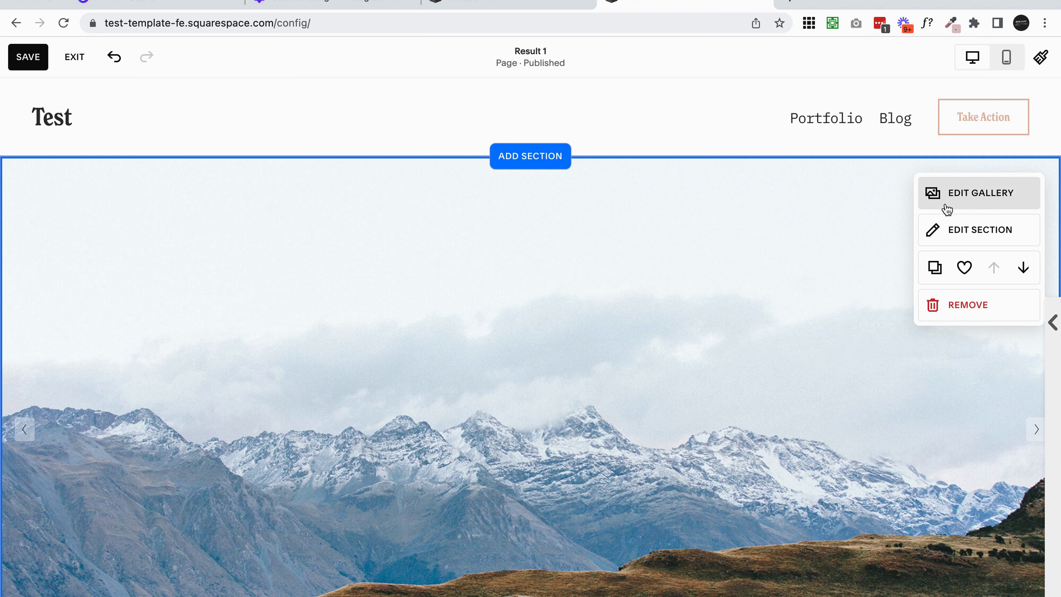
- Delete the mountain, lake and cabin sample photos from the gallery's image editor
left_click(996, 199)
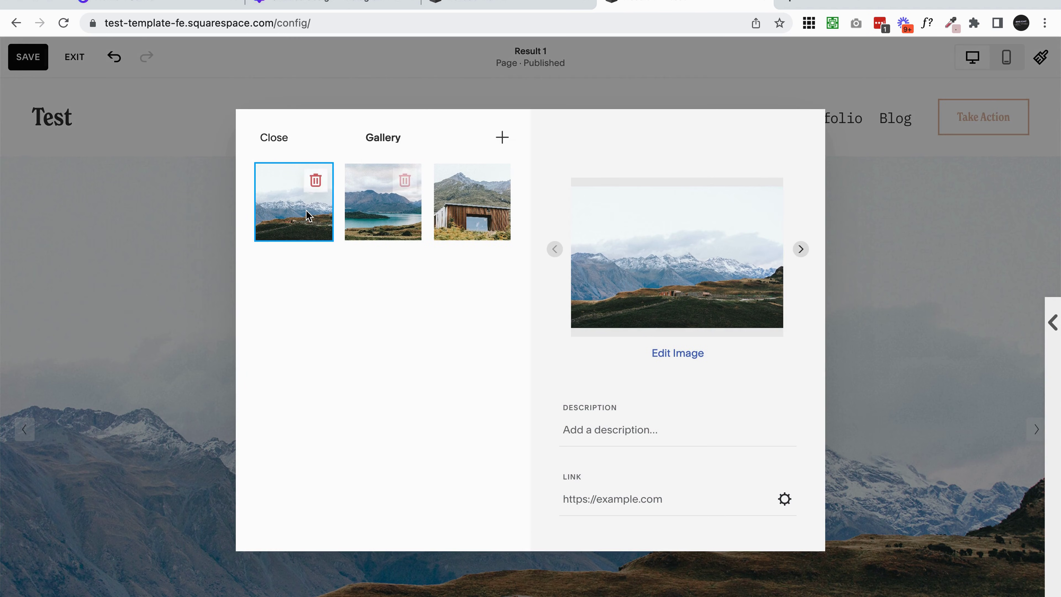
left_click(316, 181)
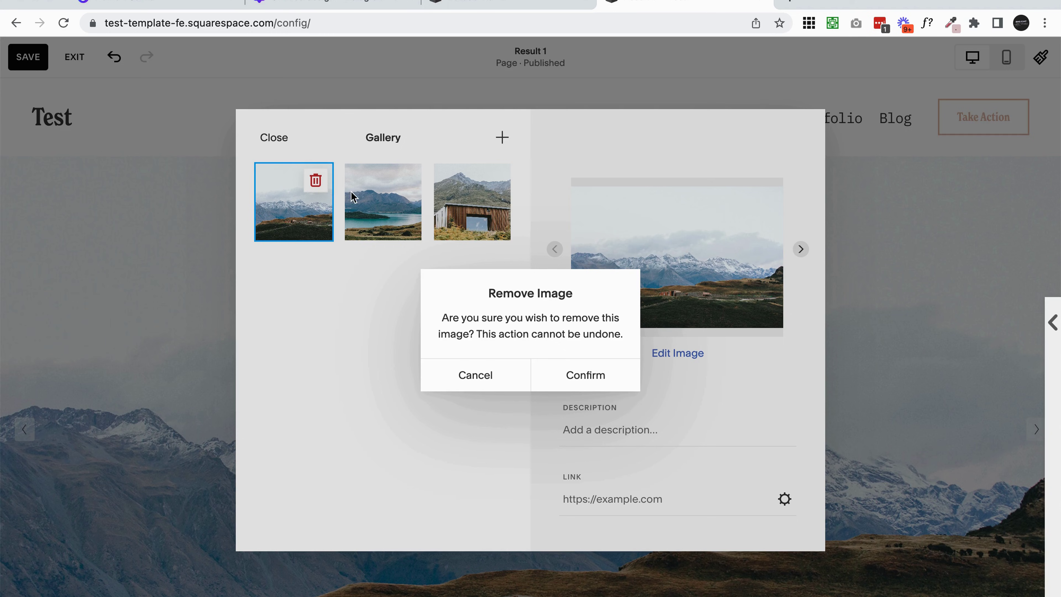
left_click(551, 366)
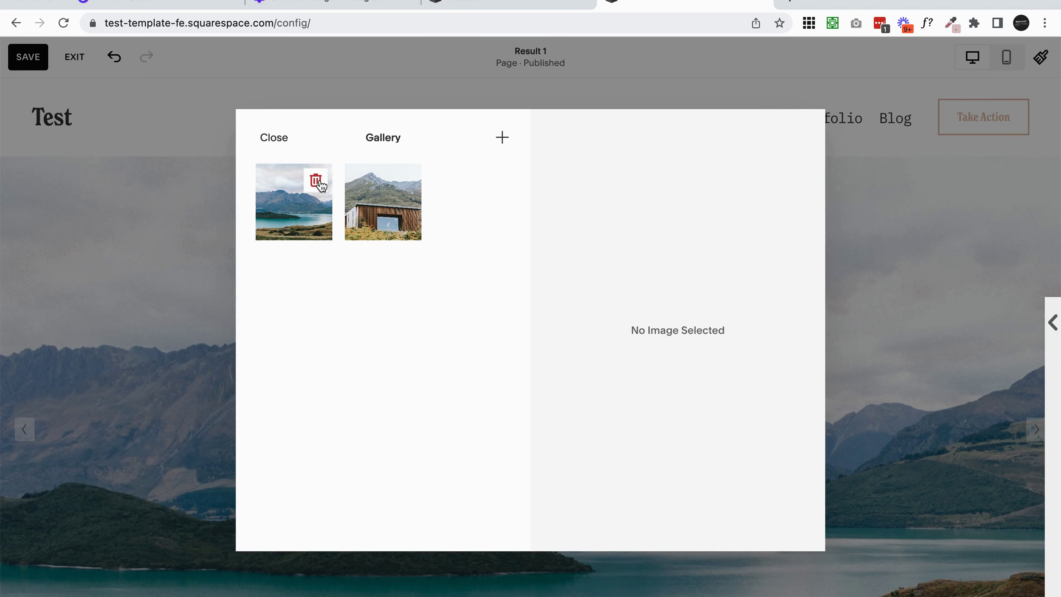
left_click(316, 180)
left_click(569, 375)
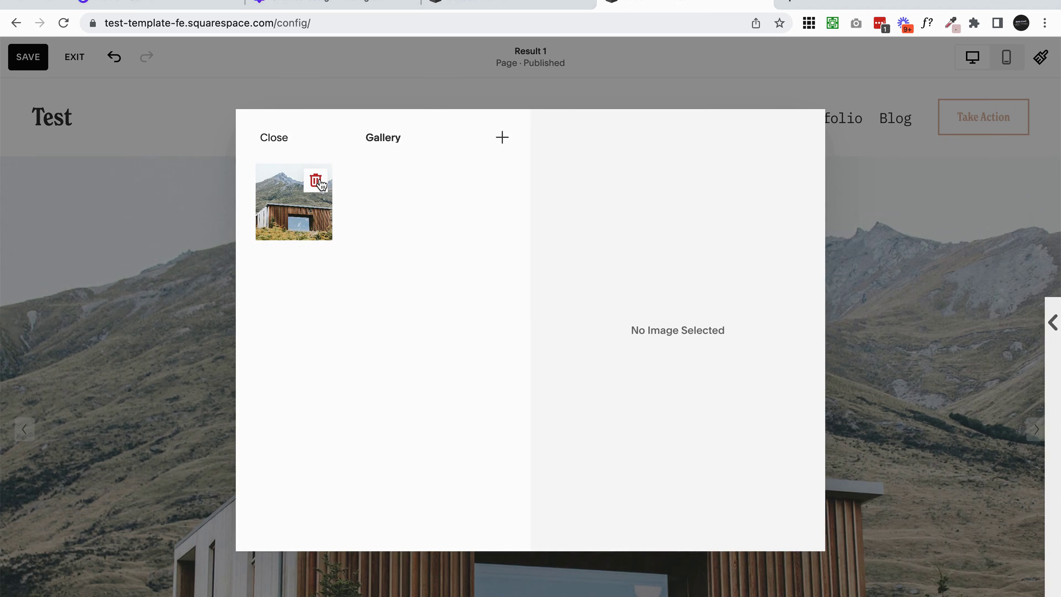
left_click(317, 181)
left_click(508, 142)
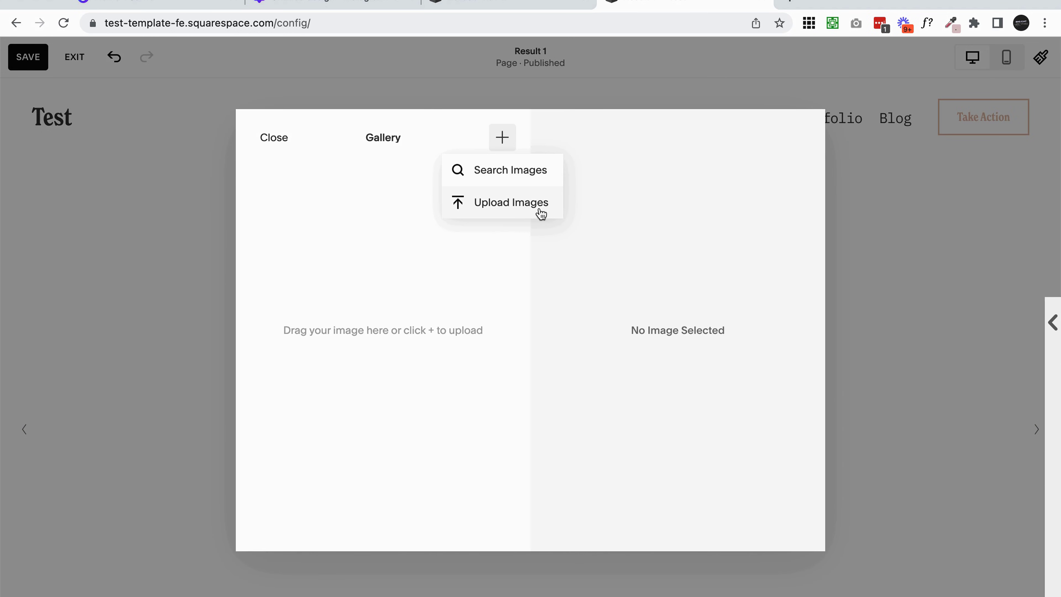
- Add the misty forest photo and a second My Library image to the gallery
left_click(509, 172)
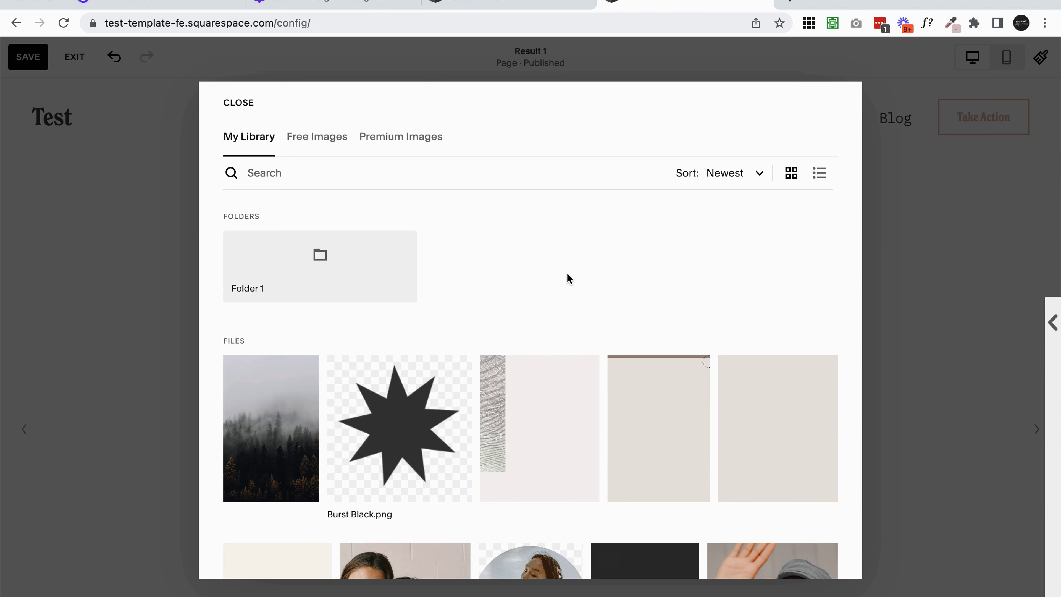
scroll(568, 273, "down", 3)
mouse_move(298, 273)
left_click(240, 271)
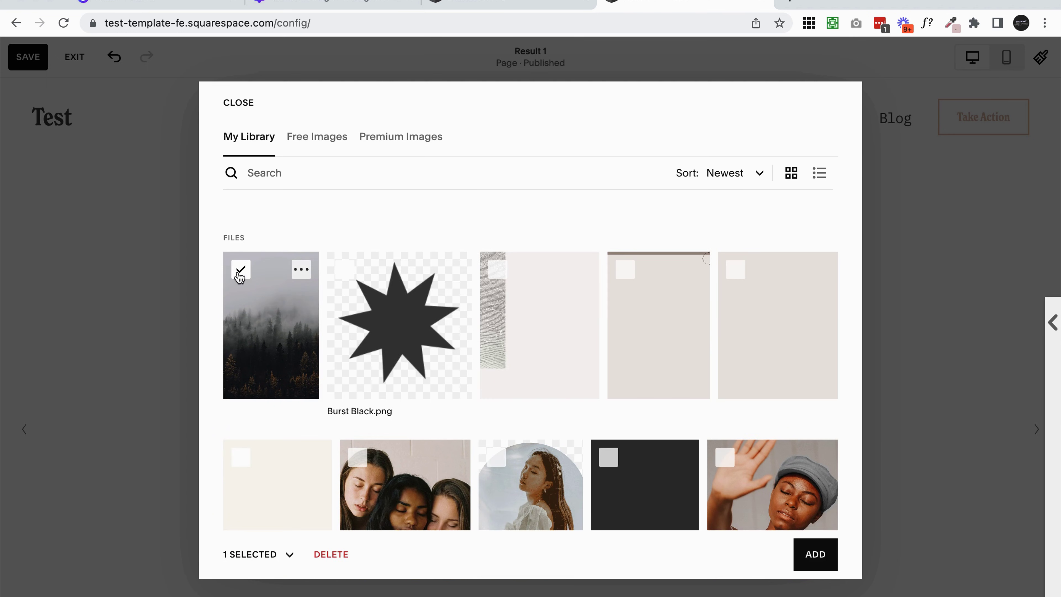
scroll(533, 249, "down", 5)
scroll(535, 253, "down", 15)
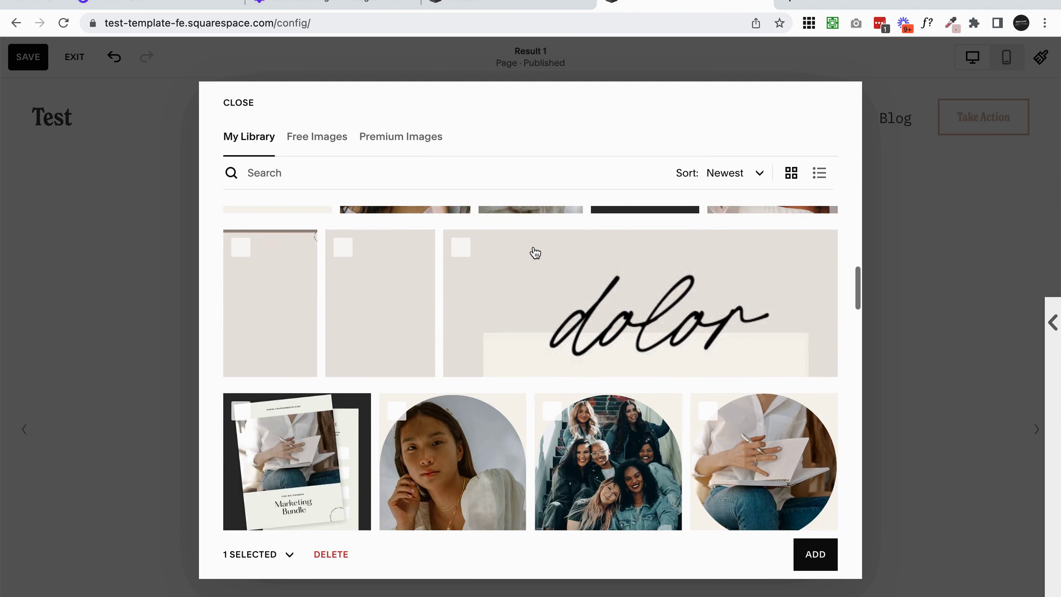
scroll(535, 252, "down", 15)
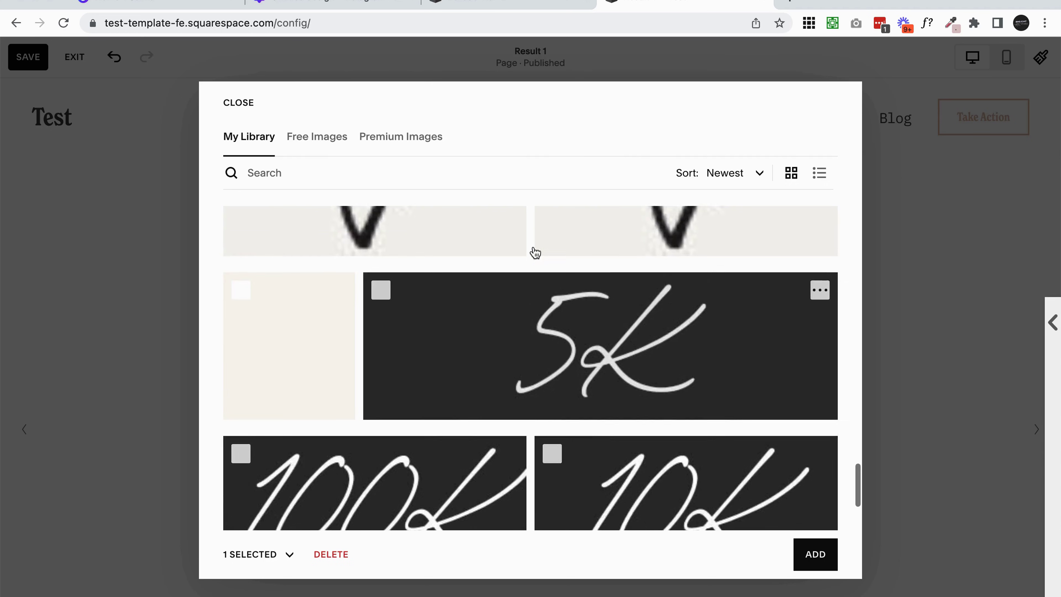
scroll(534, 252, "down", 10)
left_click(343, 322)
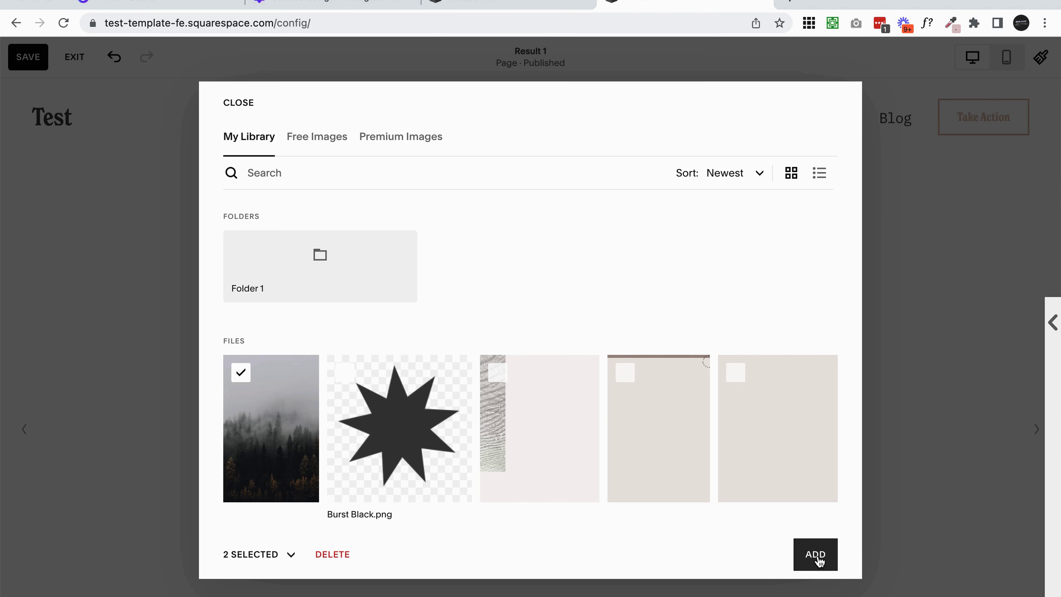
left_click(818, 560)
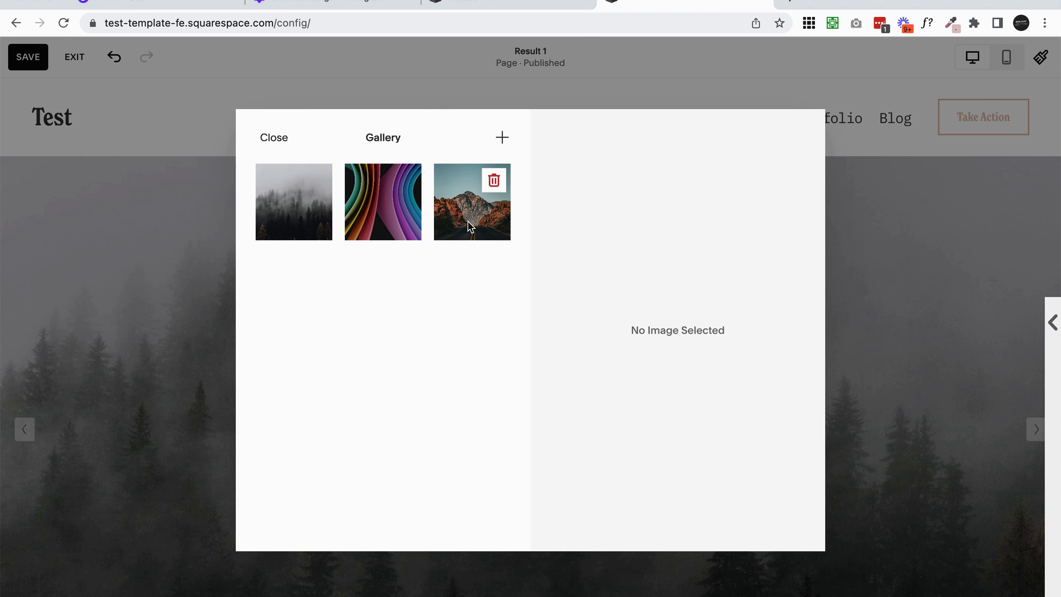
- Reorder the gallery to colourful curves, misty forest, then red mountain road
left_click_drag(393, 213, 290, 215)
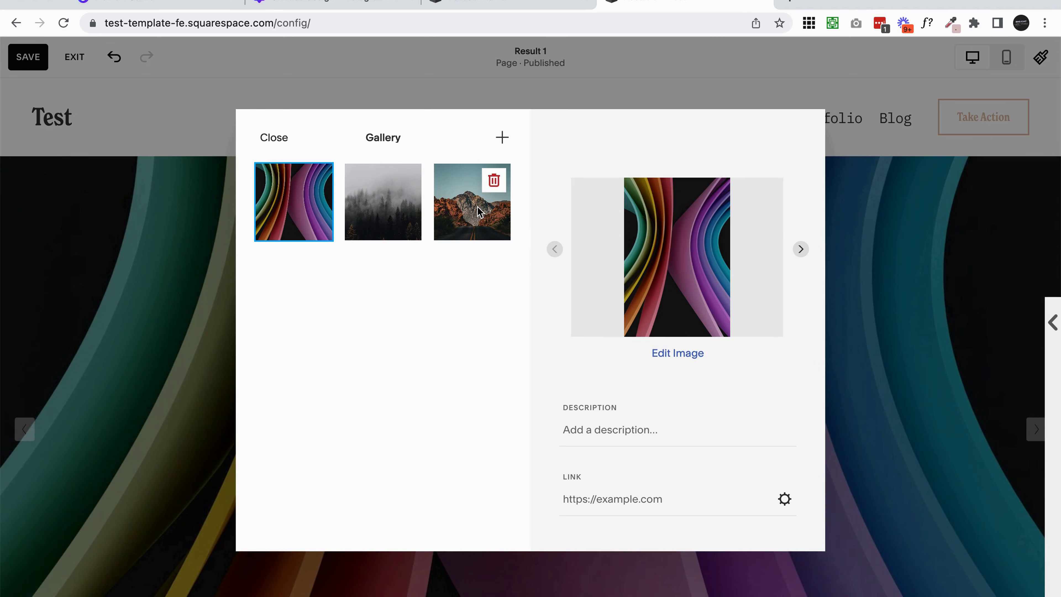
left_click_drag(479, 211, 383, 205)
left_click(408, 232)
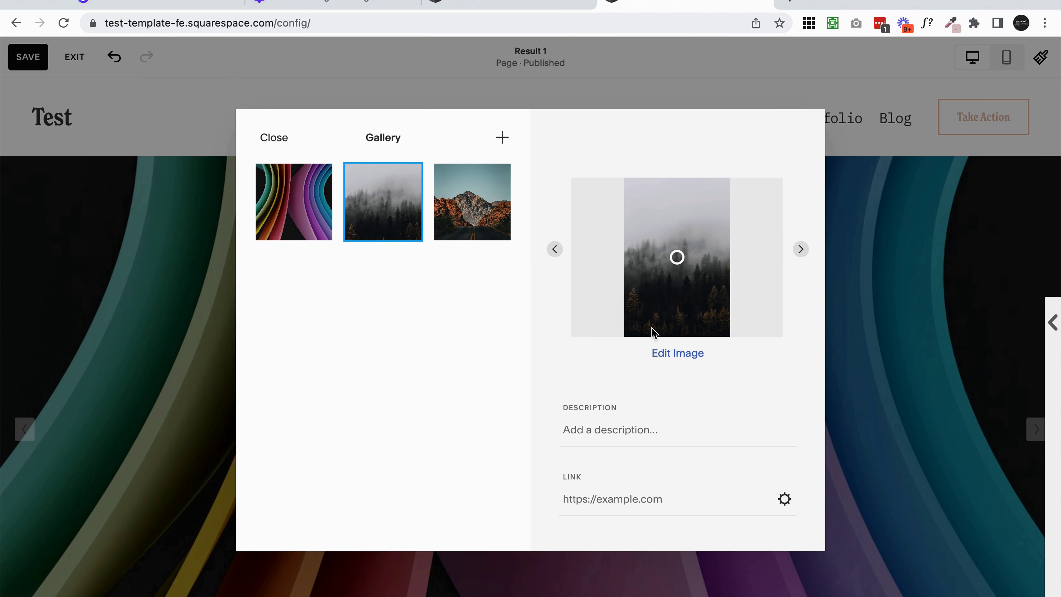
- Open the forest photo's Link Editor and review the web address, file, page and phone link types
left_click(609, 497)
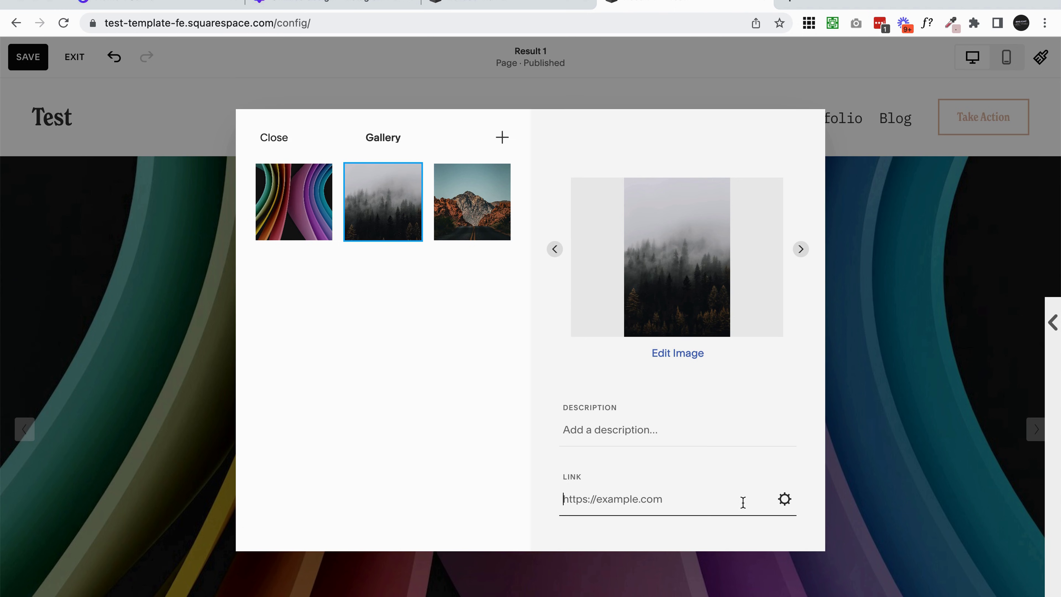
left_click(785, 501)
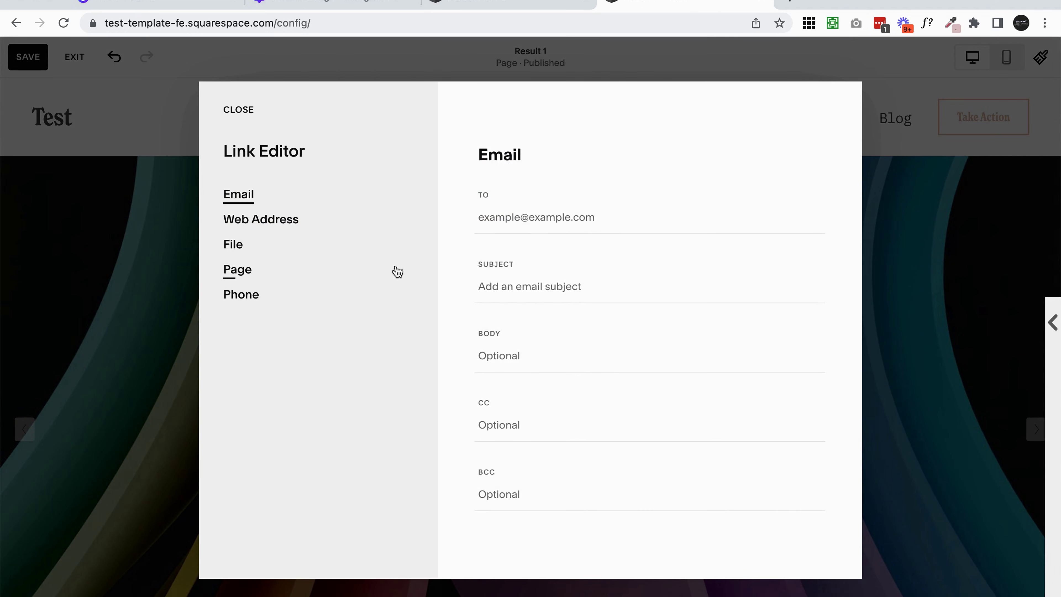
left_click(239, 223)
left_click(236, 253)
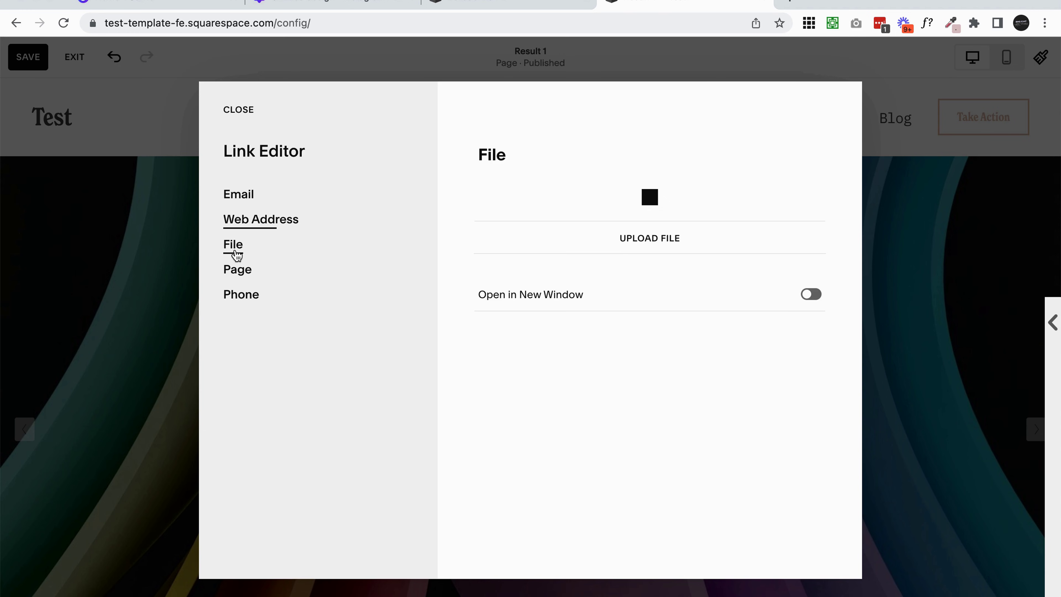
left_click(237, 272)
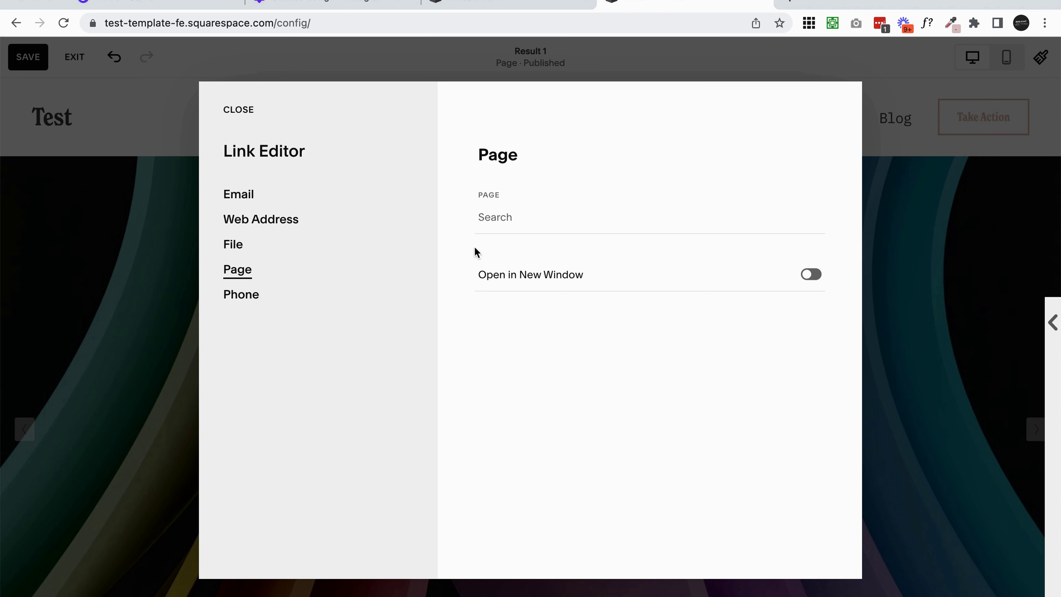
left_click(536, 223)
scroll(578, 360, "down", 3)
scroll(582, 363, "down", 2)
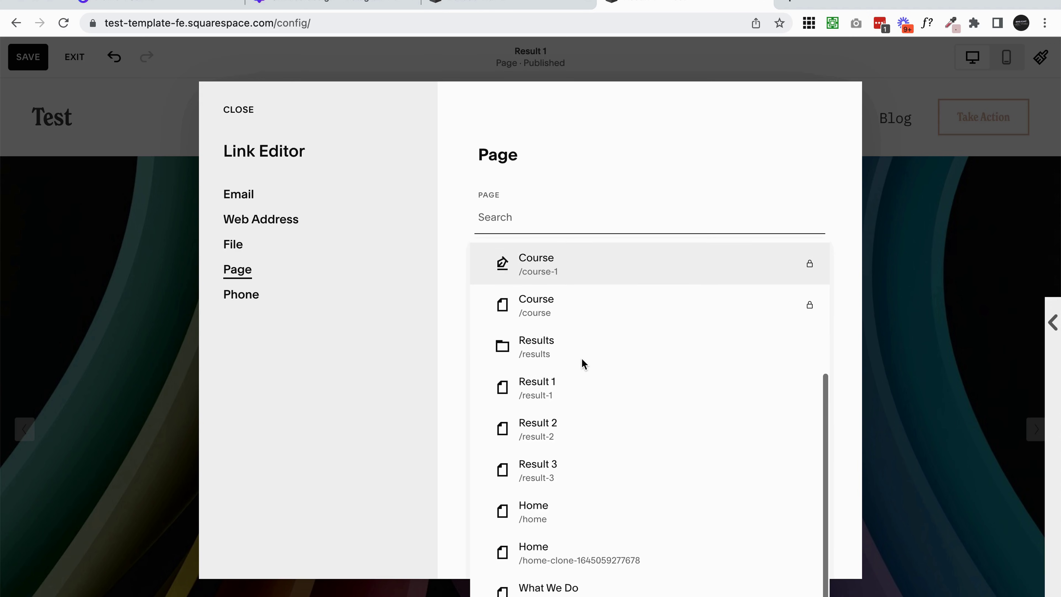
scroll(581, 362, "up", 5)
left_click(248, 298)
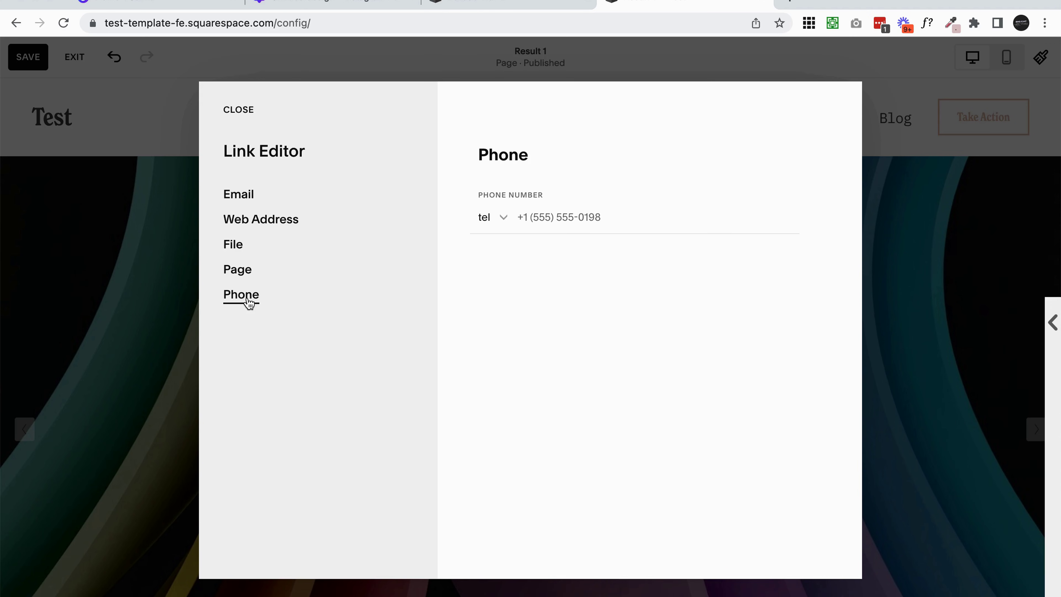
left_click(248, 271)
left_click(239, 109)
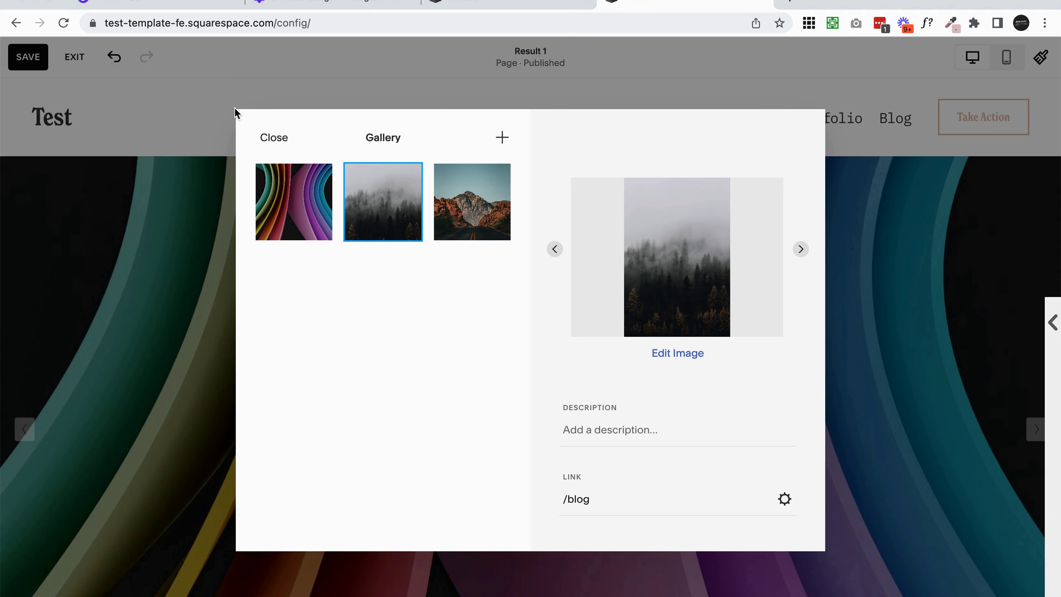
- Delete the forest photo's /blog link so the photo has no link
triple_click(613, 493)
key("BackSpace")
left_click(408, 400)
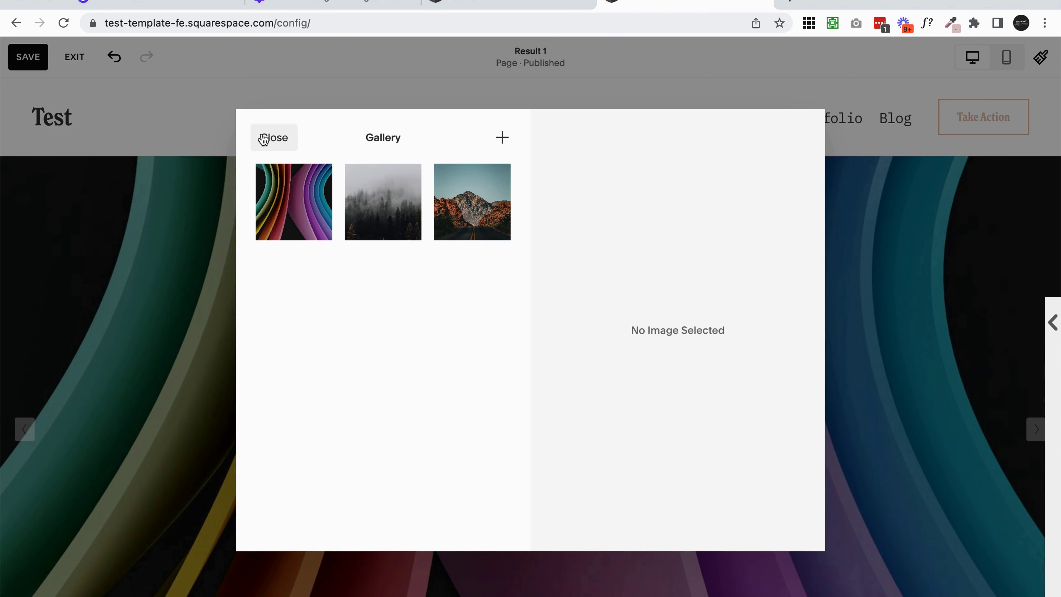
left_click(264, 137)
mouse_move(642, 372)
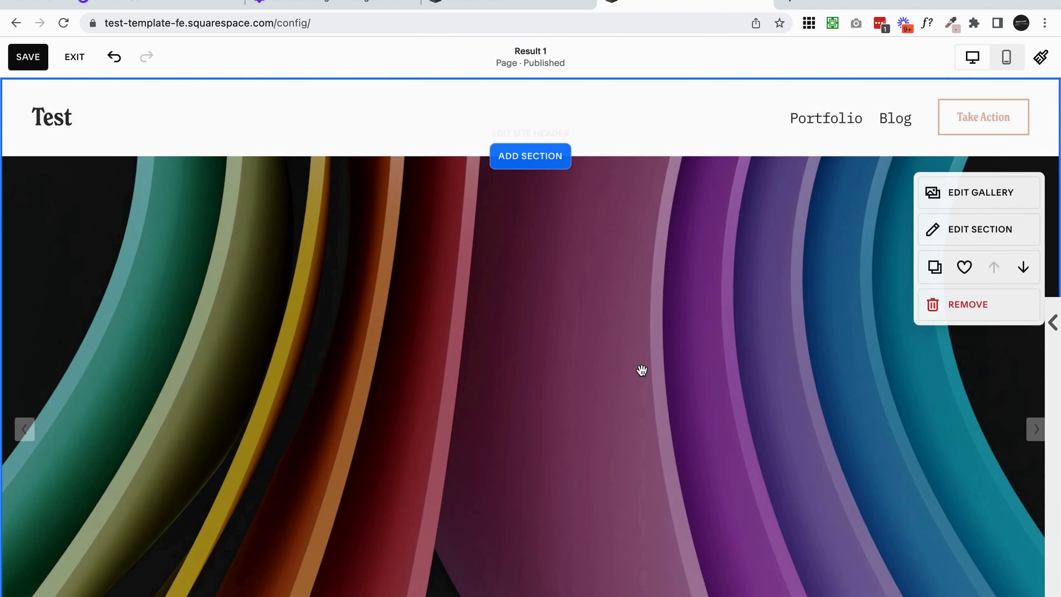
scroll(641, 372, "down", 5)
scroll(642, 371, "up", 4)
scroll(641, 371, "up", 1)
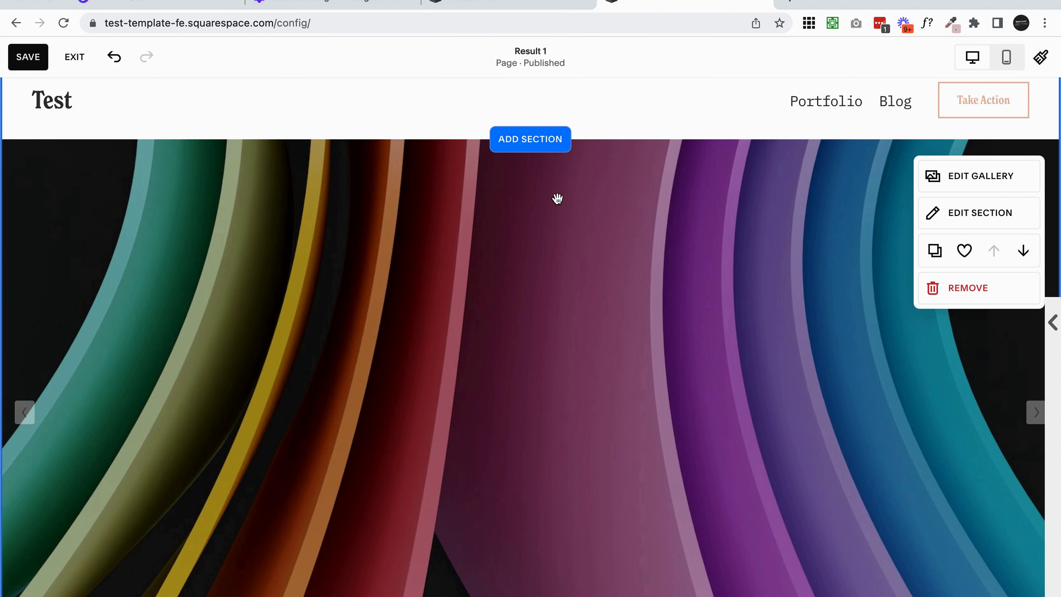
scroll(557, 198, "down", 2)
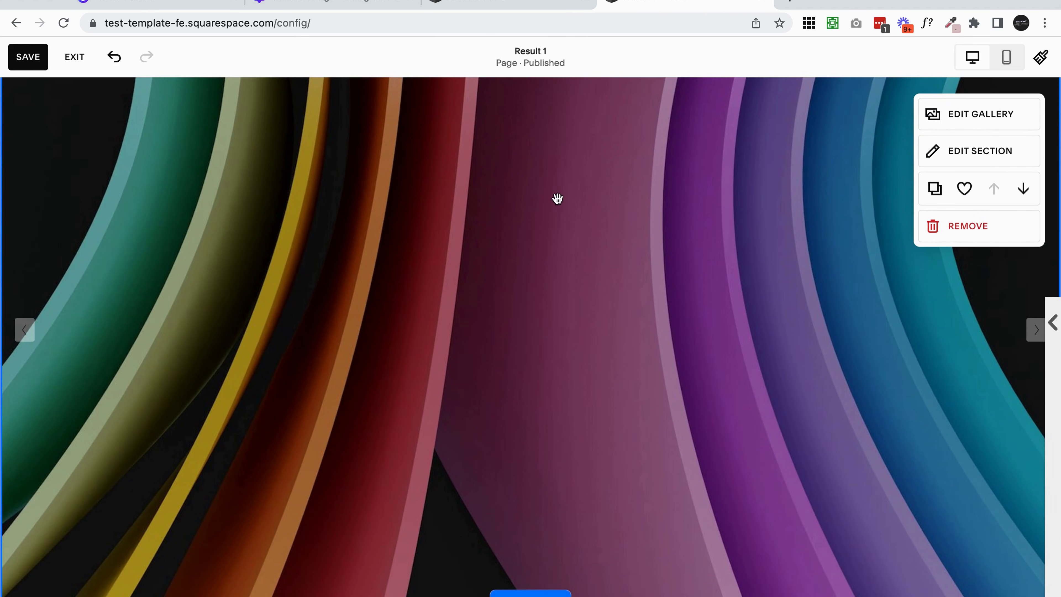
left_click(31, 334)
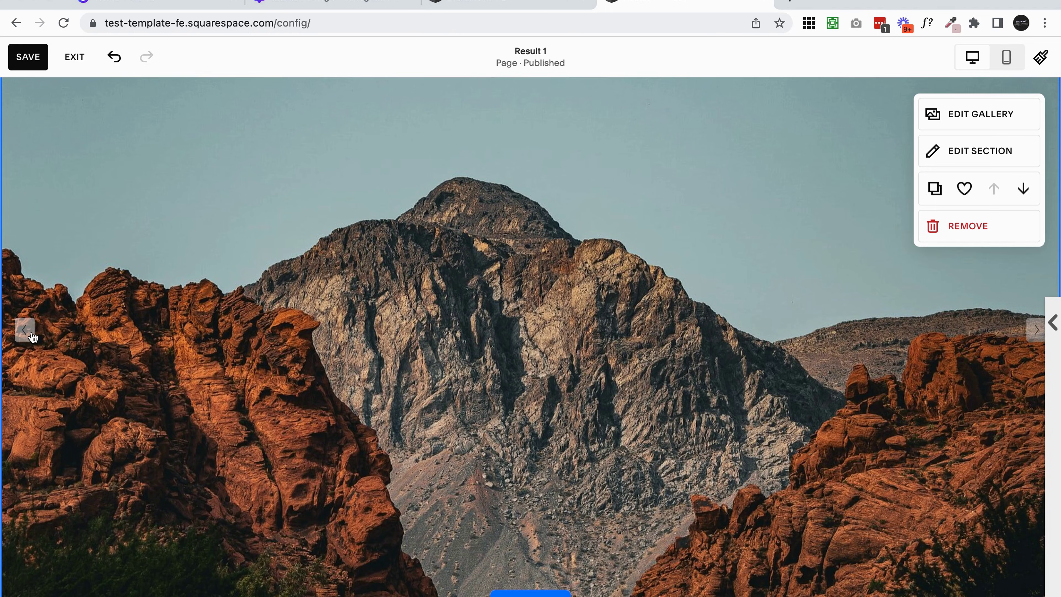
left_click(33, 336)
left_click(33, 336)
left_click(33, 336)
left_click(32, 336)
scroll(251, 319, "up", 2)
scroll(254, 320, "down", 2)
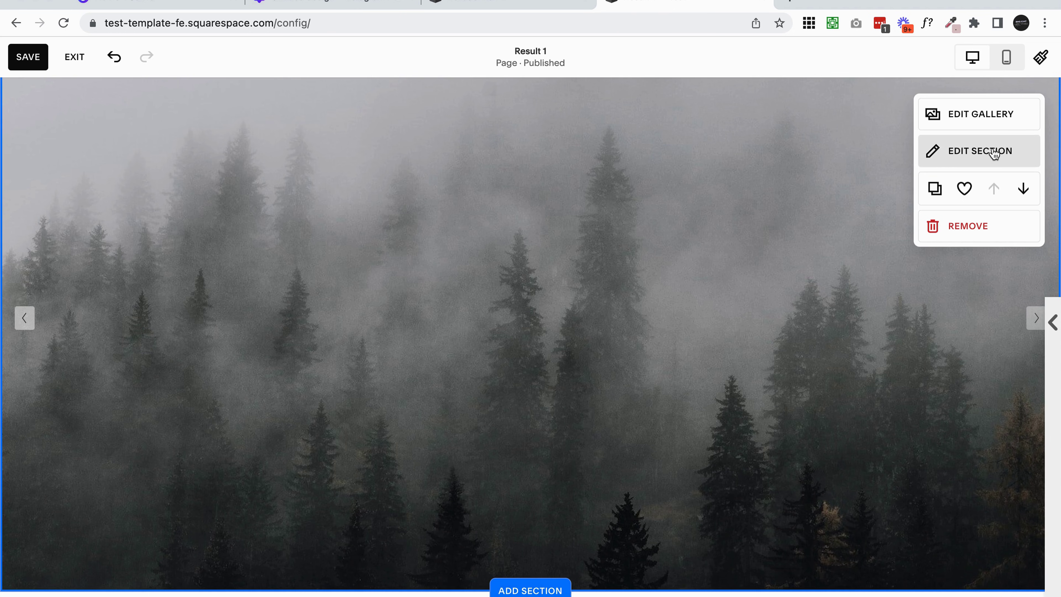
left_click(1014, 153)
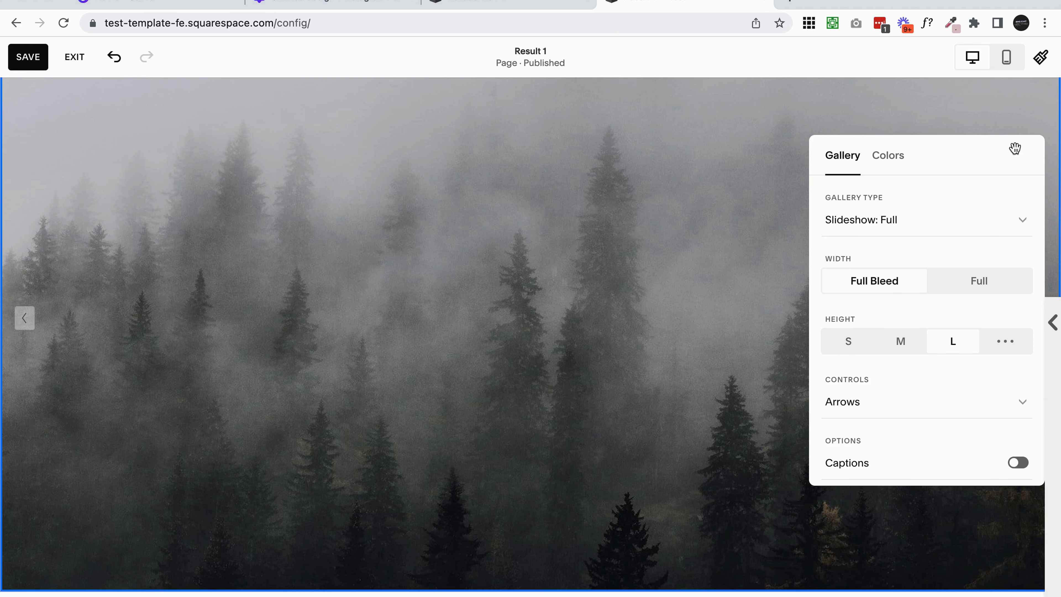
scroll(613, 202, "up", 3)
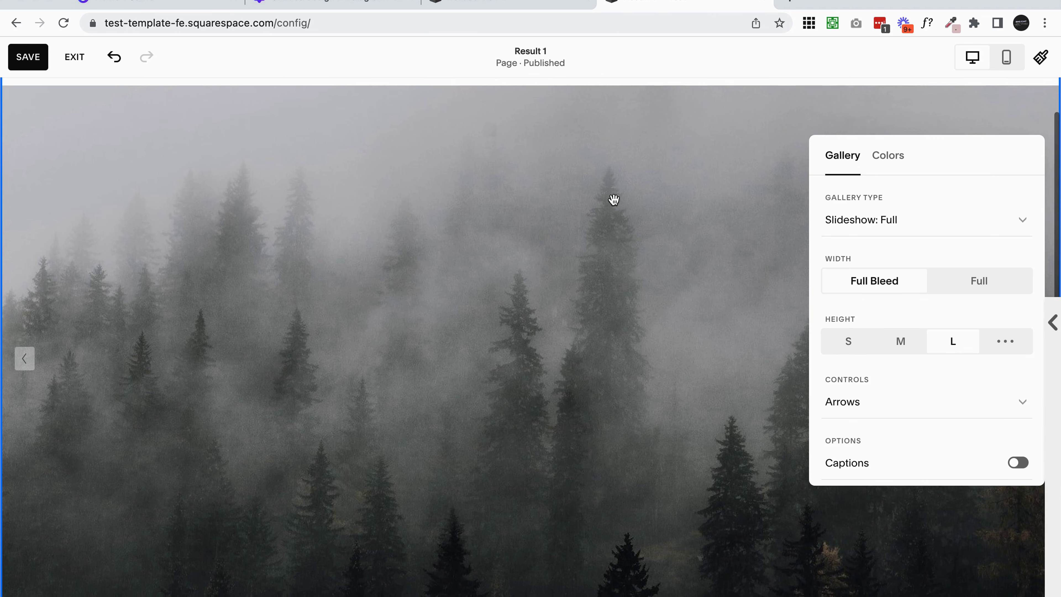
left_click(848, 221)
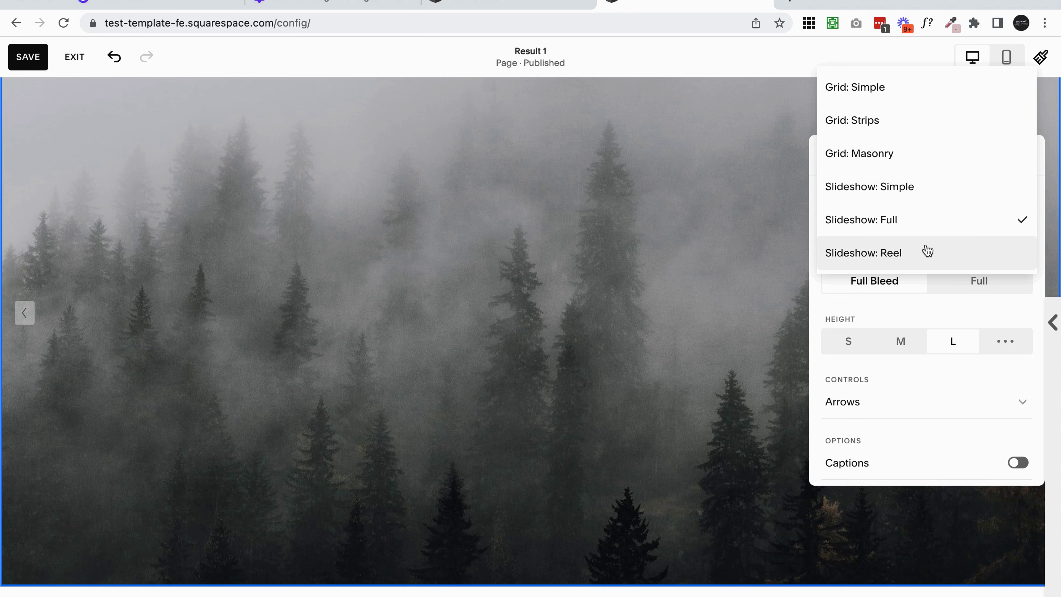
left_click(943, 233)
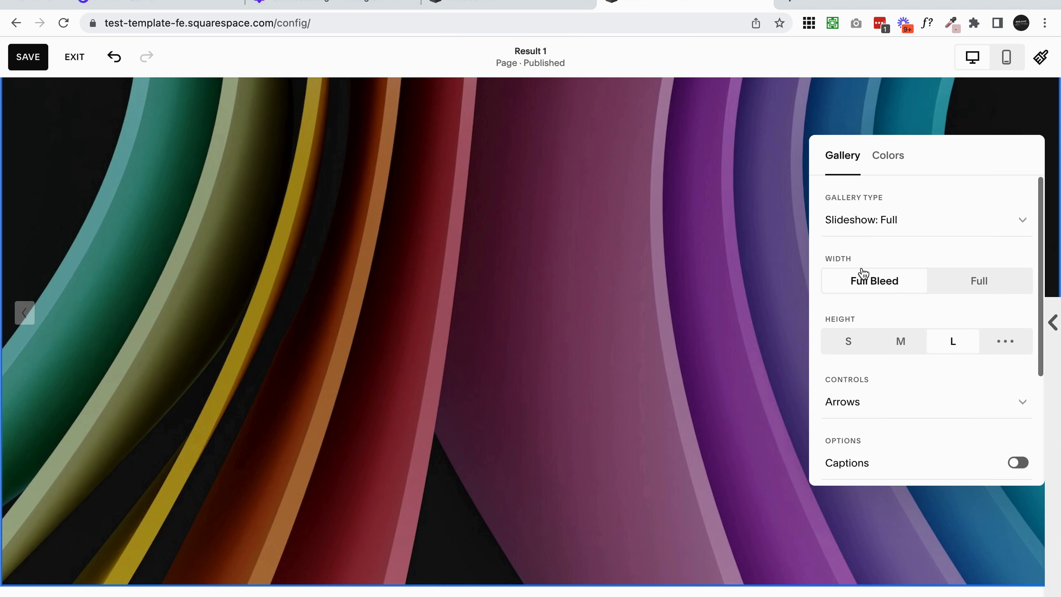
left_click(984, 285)
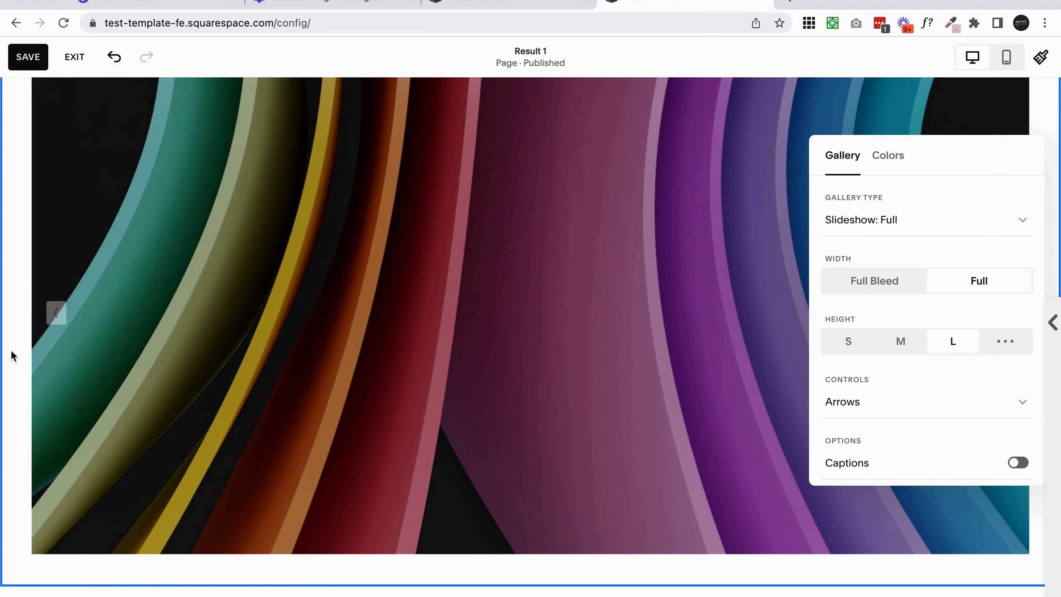
left_click(853, 281)
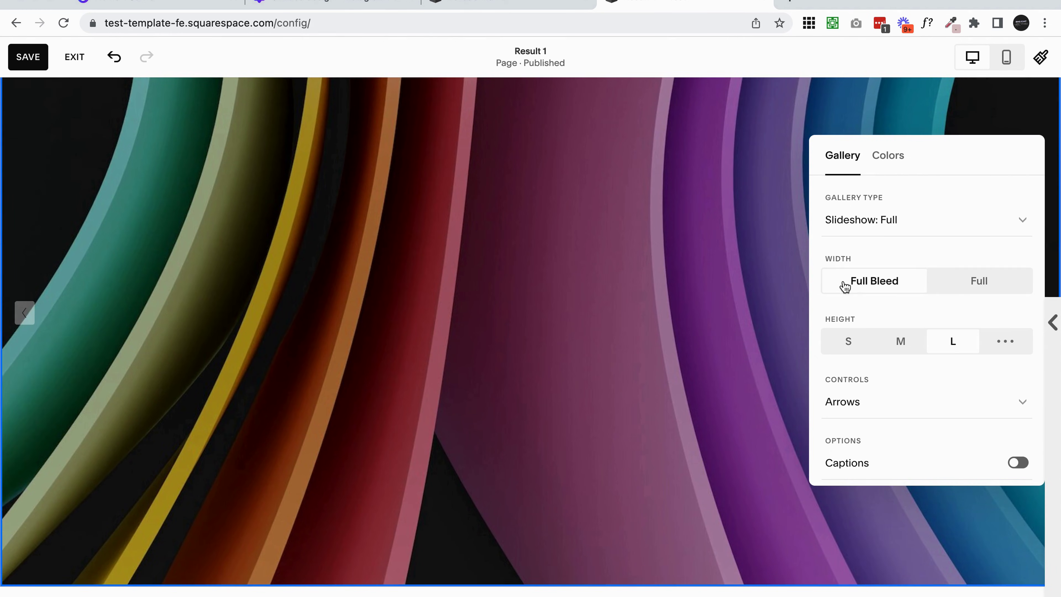
scroll(854, 284, "down", 2)
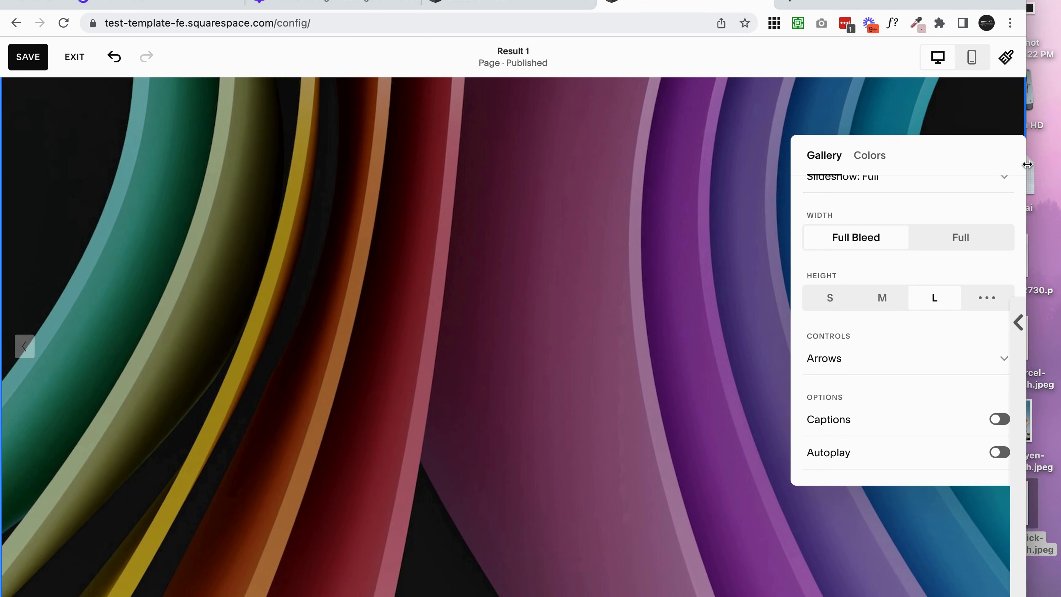
- In the gallery settings, switch the slideshow height from S to a custom 100
left_click(4, 202)
mouse_move(4, 206)
left_mouse_down()
mouse_move(237, 218)
mouse_move(2, 218)
left_mouse_up()
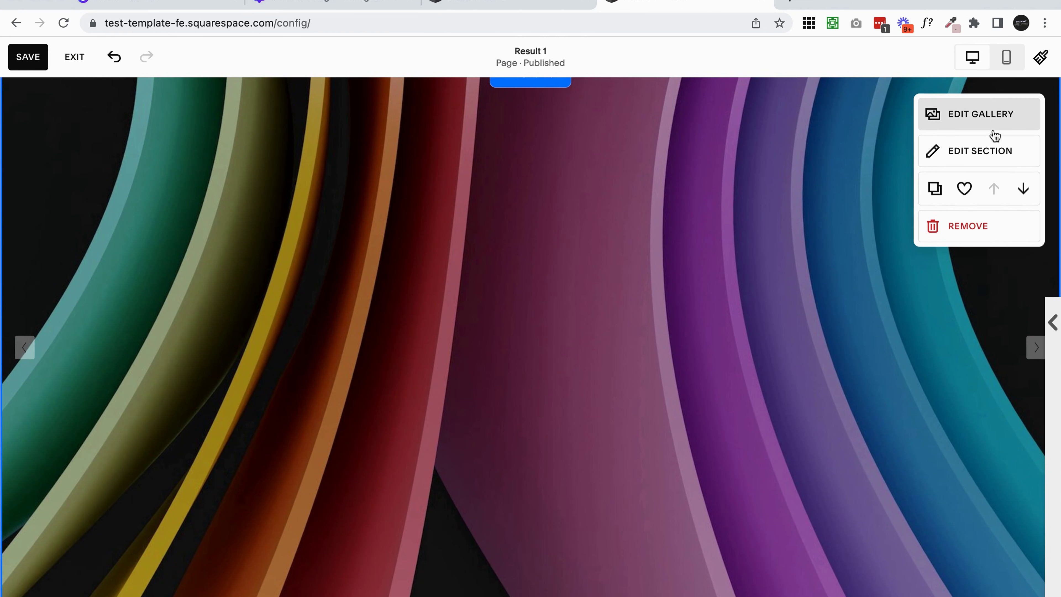
left_click(997, 125)
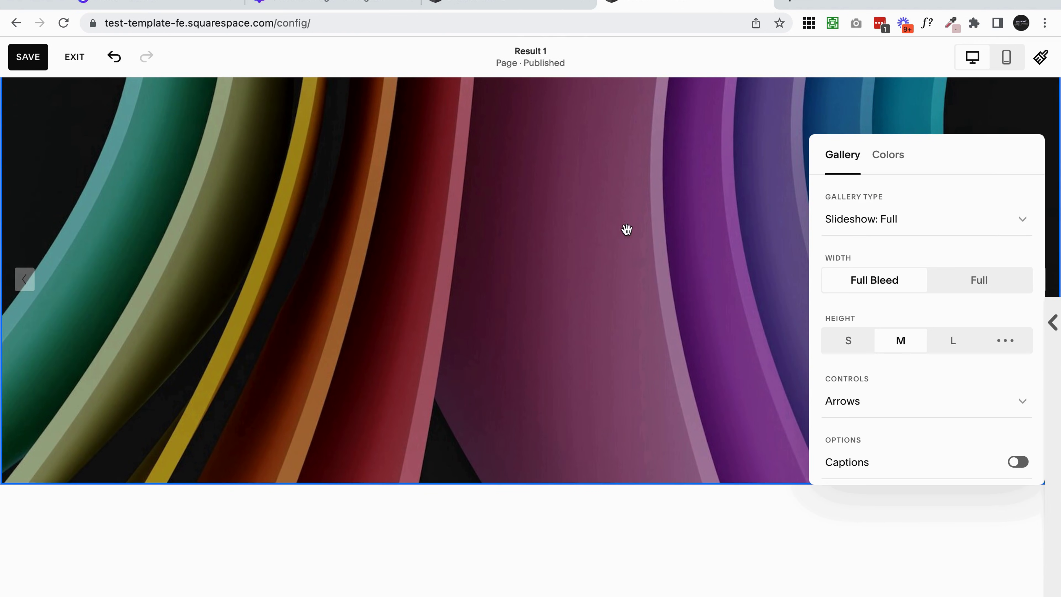
left_click(848, 341)
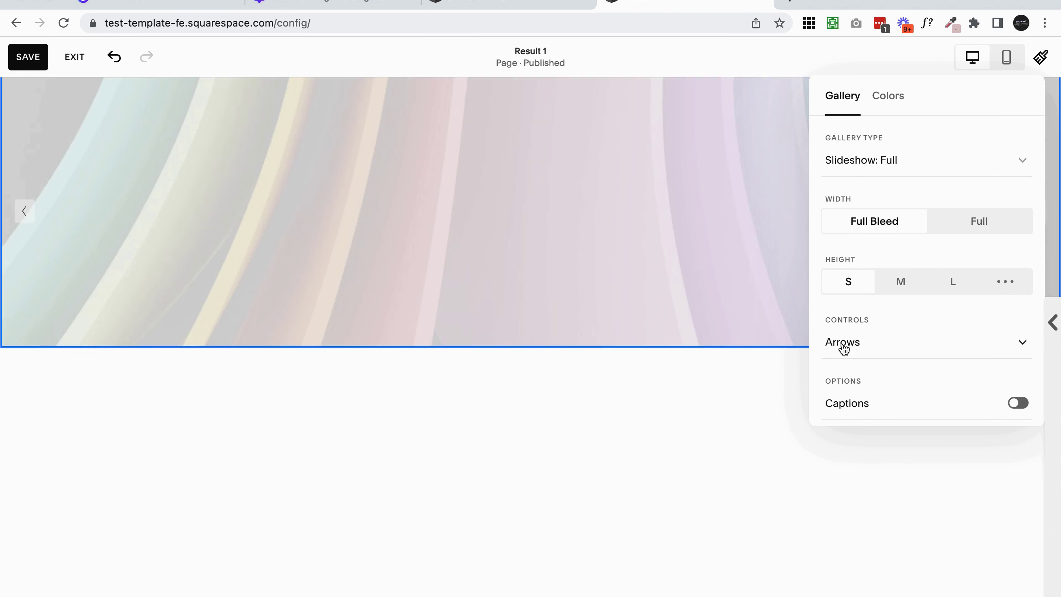
left_click(1016, 281)
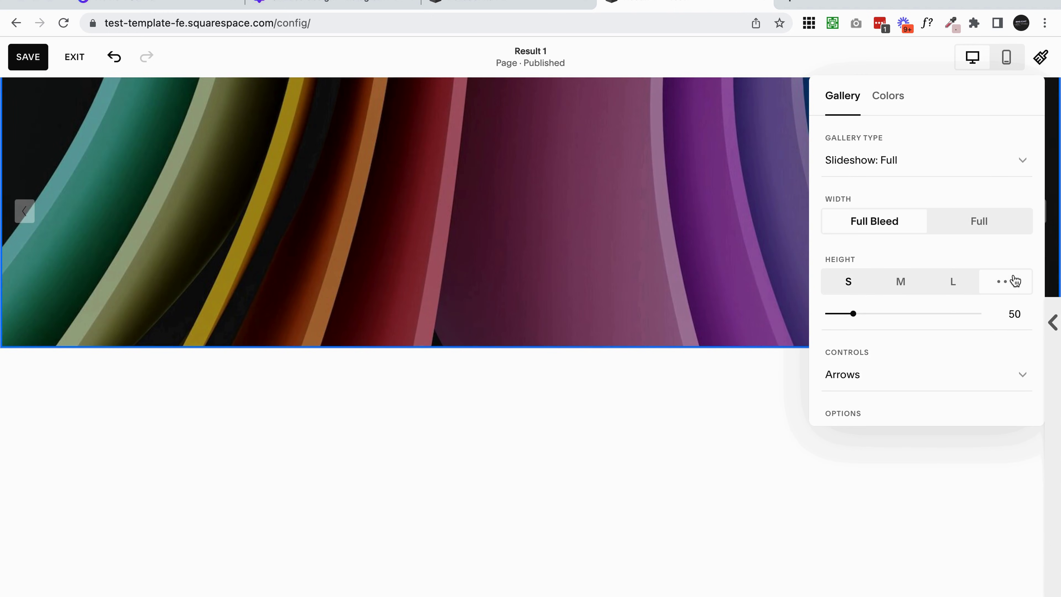
left_click_drag(853, 313, 1055, 313)
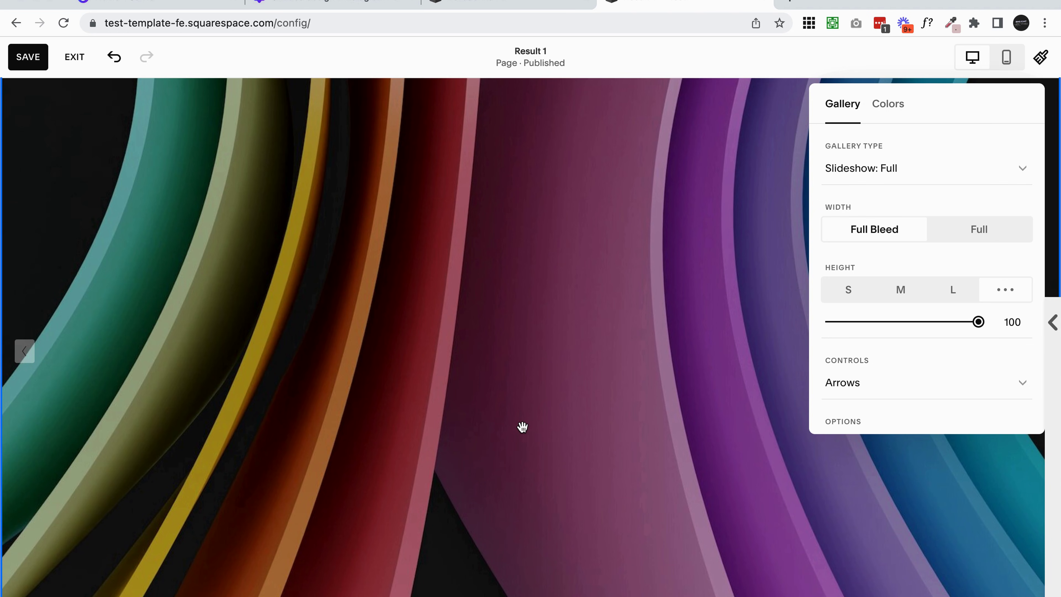
scroll(523, 426, "up", 2)
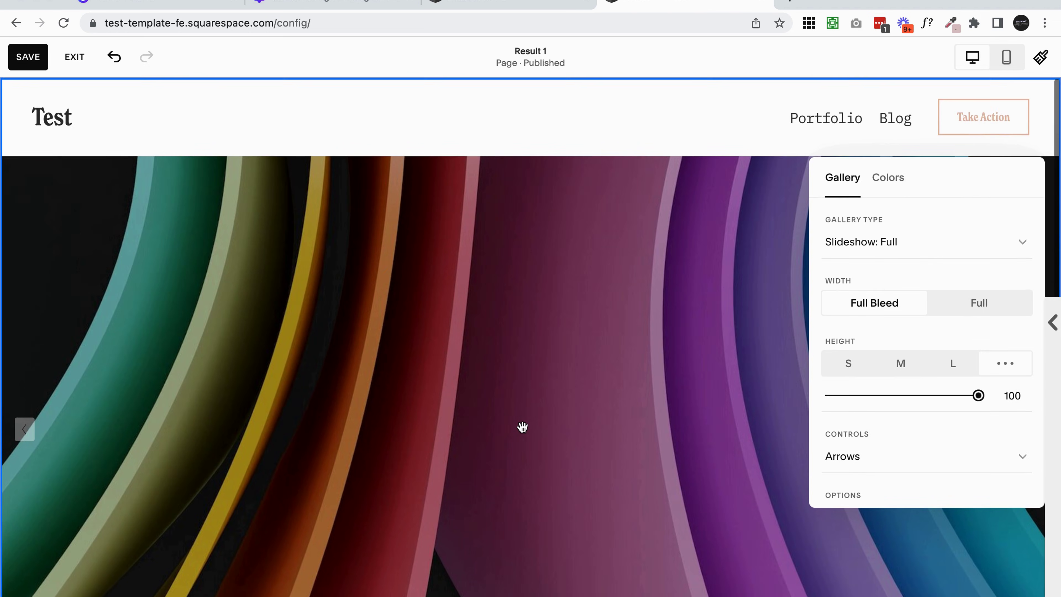
scroll(878, 426, "down", 3)
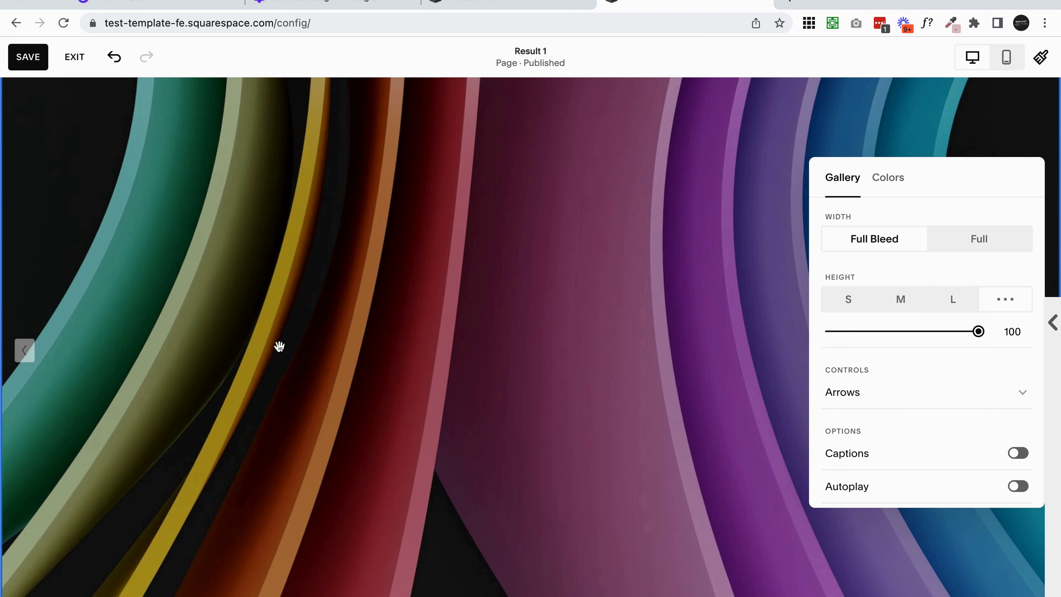
- Set the slideshow Controls to Bullets, then change them to Hidden
left_click_drag(1012, 169, 922, 166)
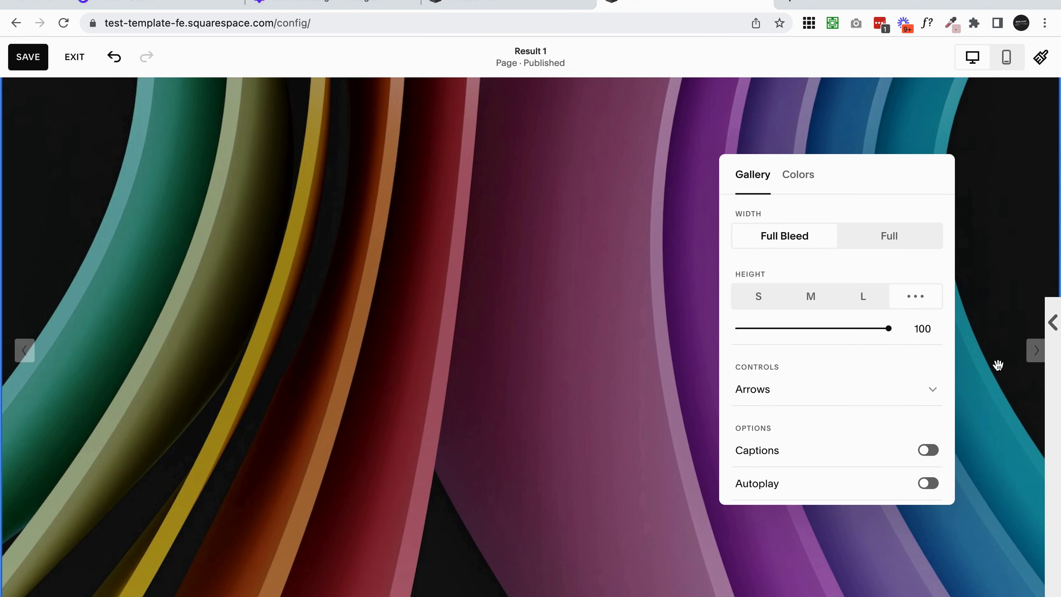
left_click(1032, 359)
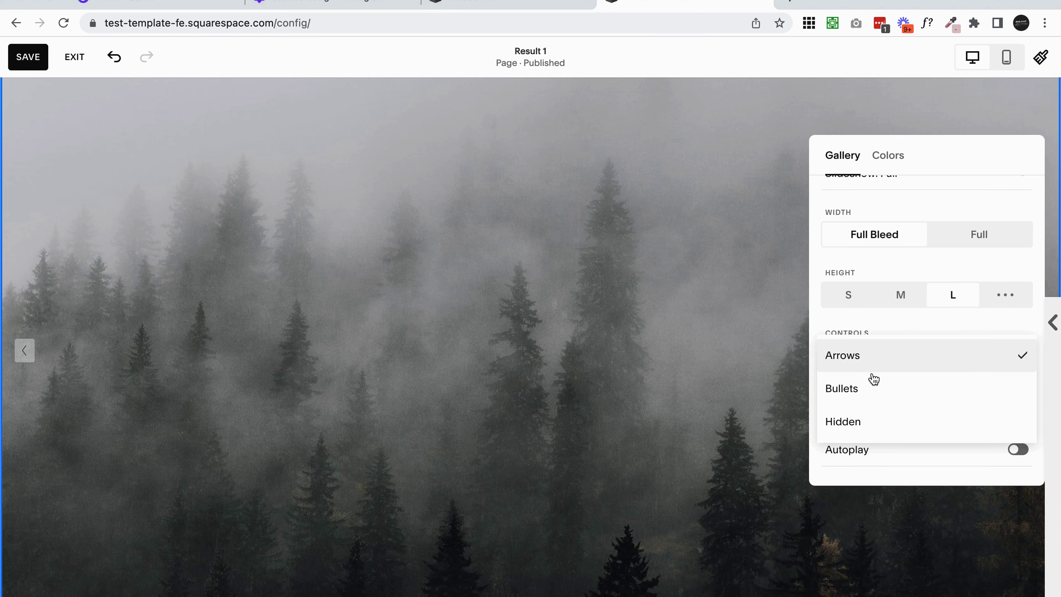
left_click(870, 387)
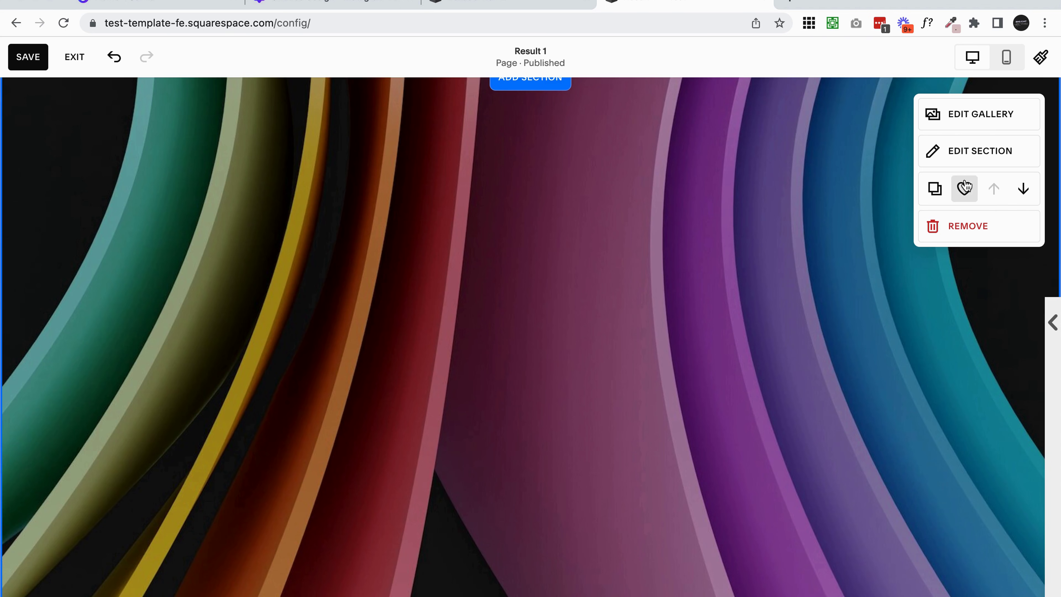
left_click(974, 151)
scroll(898, 334, "down", 2)
left_click(877, 357)
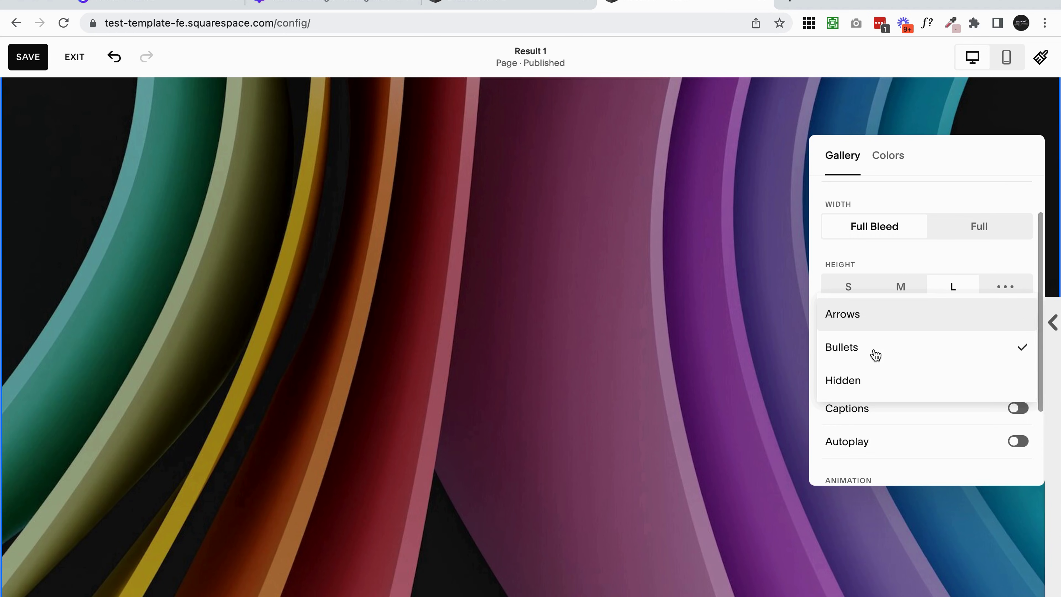
left_click(870, 379)
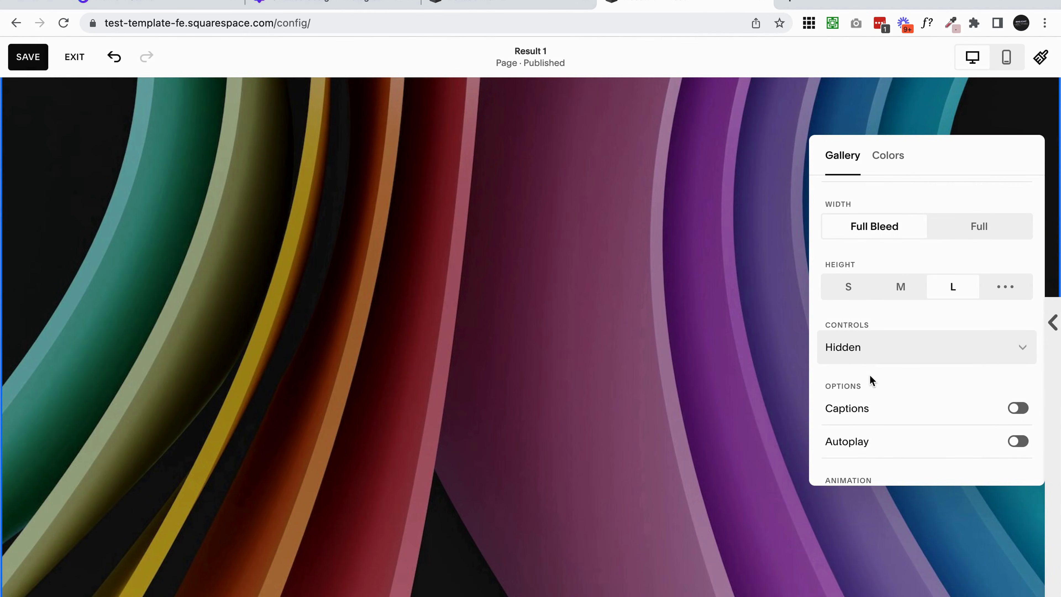
- Turn on Captions so 'test' shows beneath the colourful image, then close settings
scroll(877, 360, "down", 2)
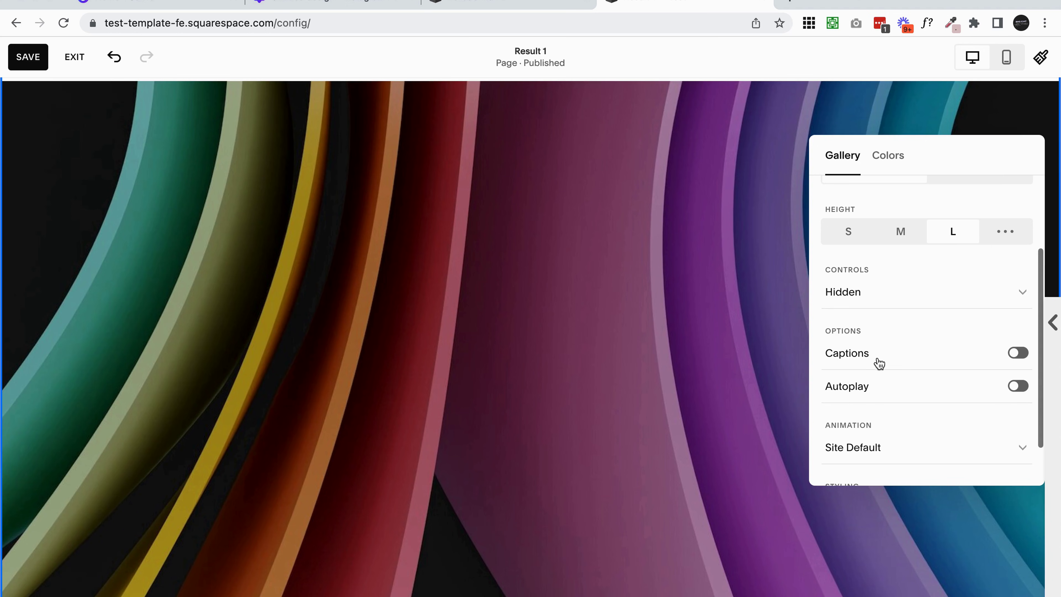
left_click(1019, 355)
scroll(647, 303, "down", 1)
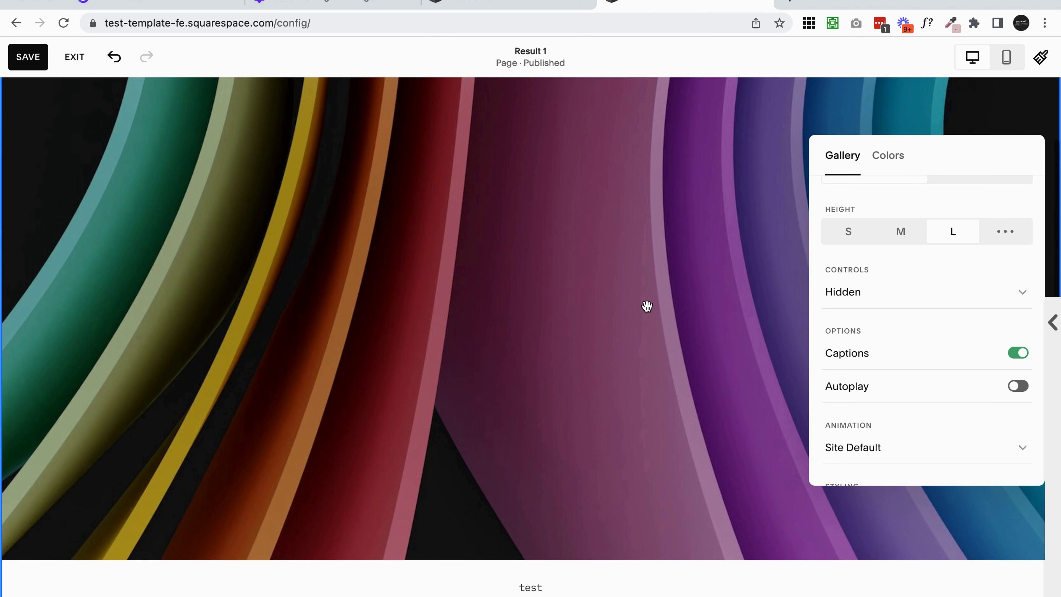
left_click(553, 577)
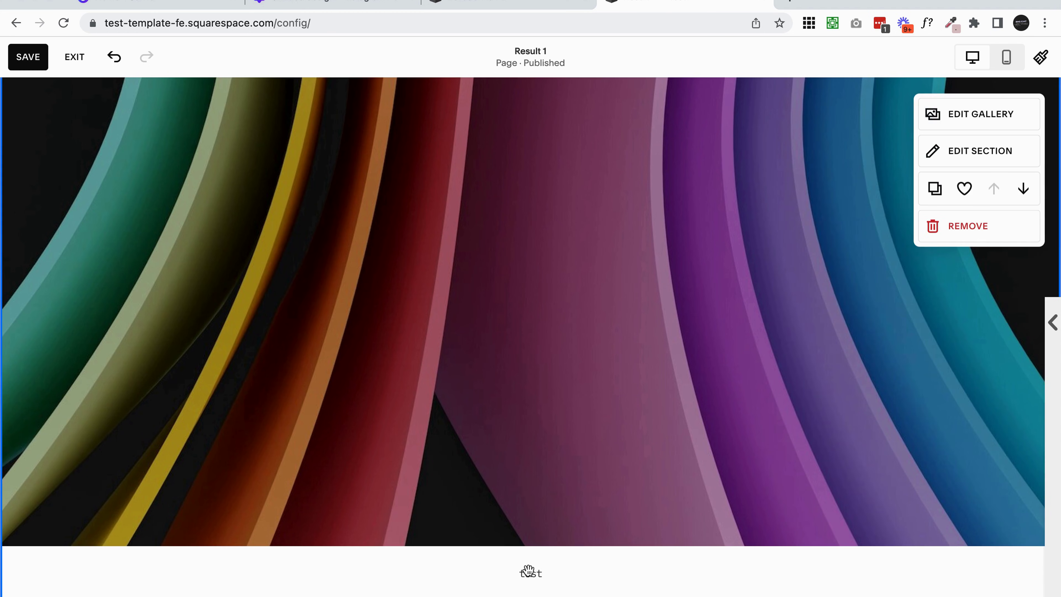
- Replace the first image's description 'test' with 'adding your caption here' and close the gallery editor
left_click(990, 117)
type("adding you")
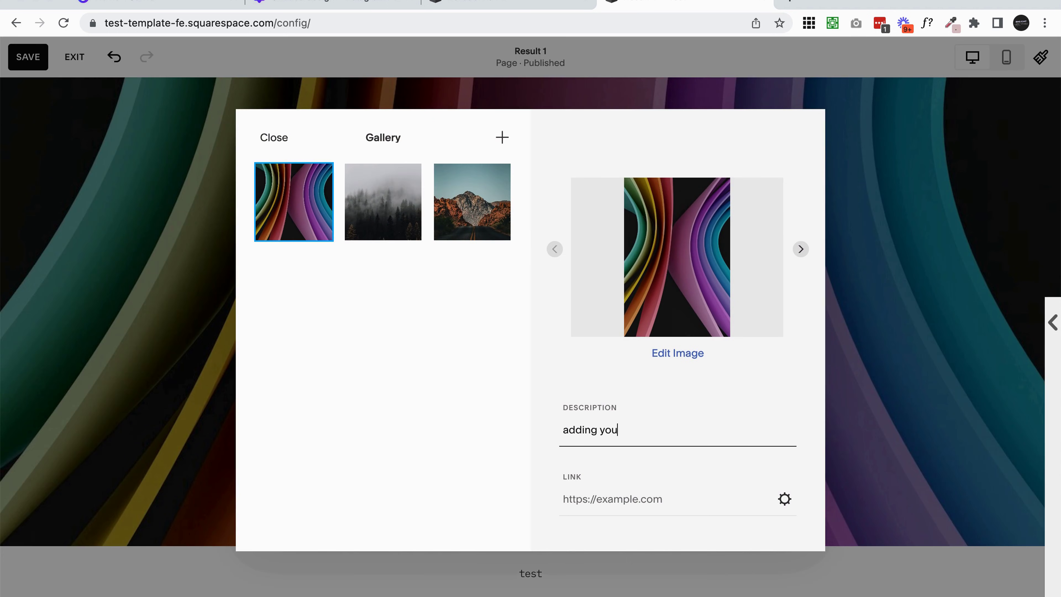
type("r caption here")
left_click_drag(565, 408, 655, 410)
left_click(655, 410)
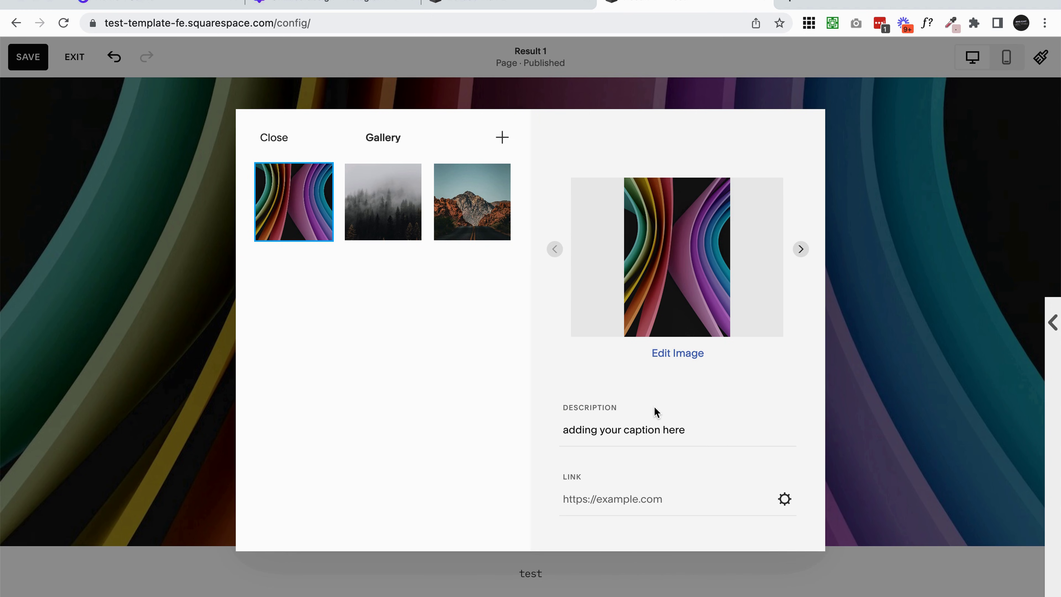
left_click(868, 323)
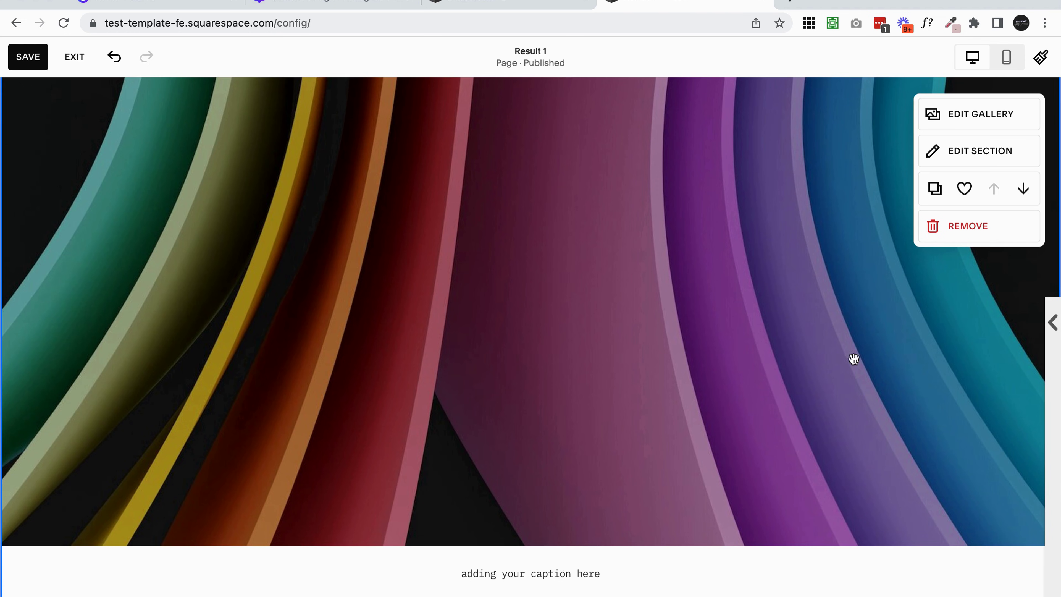
- Switch the gallery captions off and turn slideshow autoplay on
left_click(1011, 160)
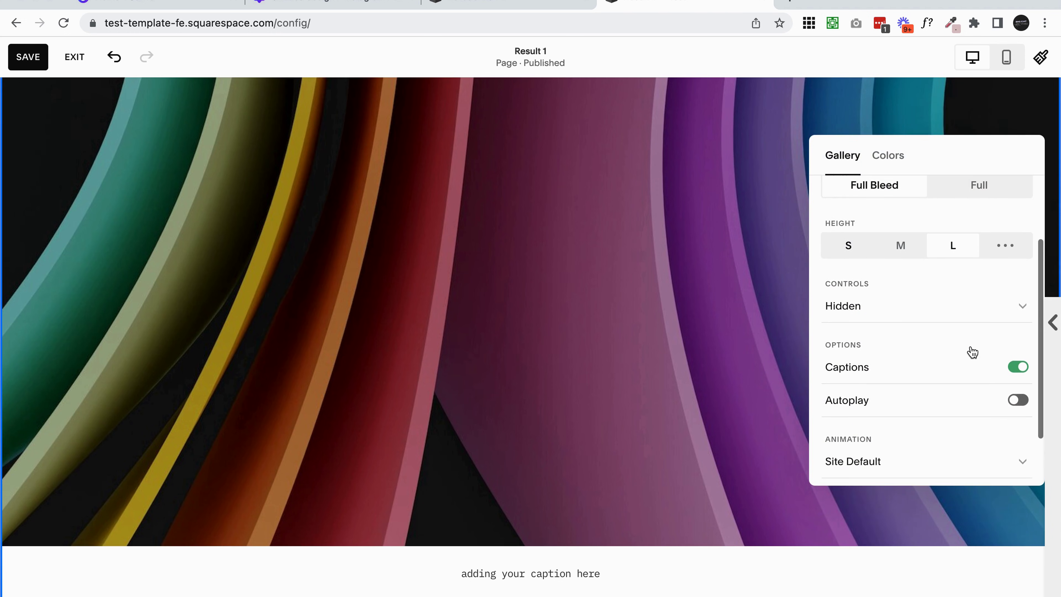
scroll(973, 353, "down", 1)
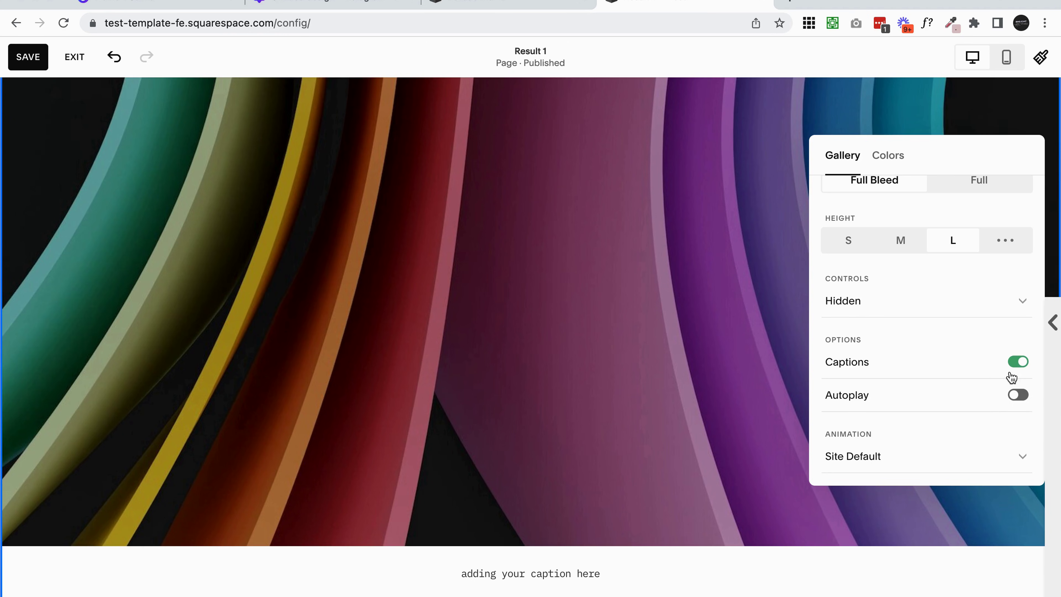
left_click(1017, 363)
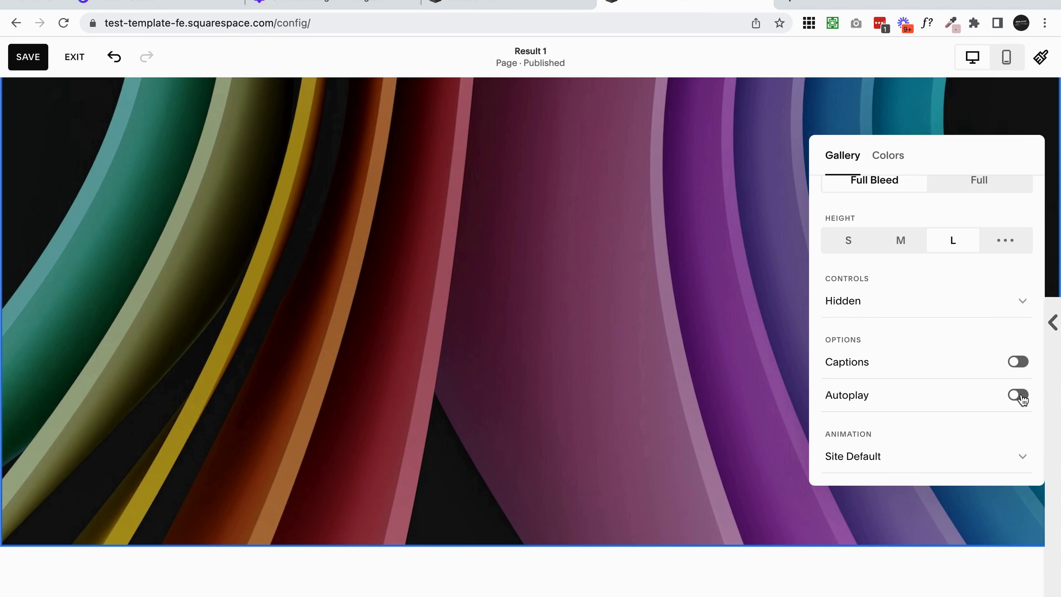
left_click(1022, 400)
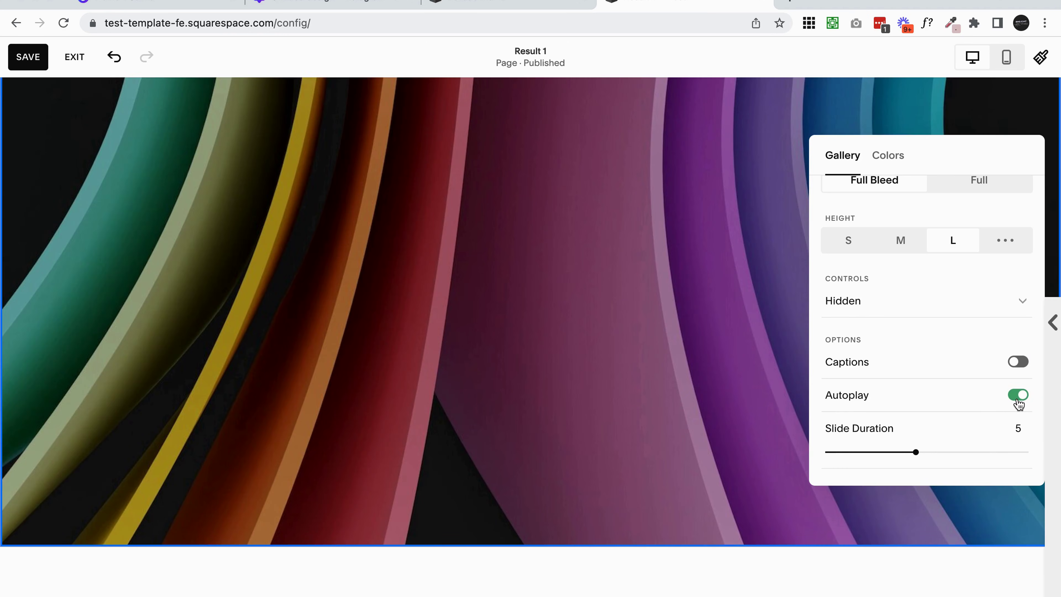
- Set the Slide Duration slider to 3 seconds
scroll(1019, 403, "down", 3)
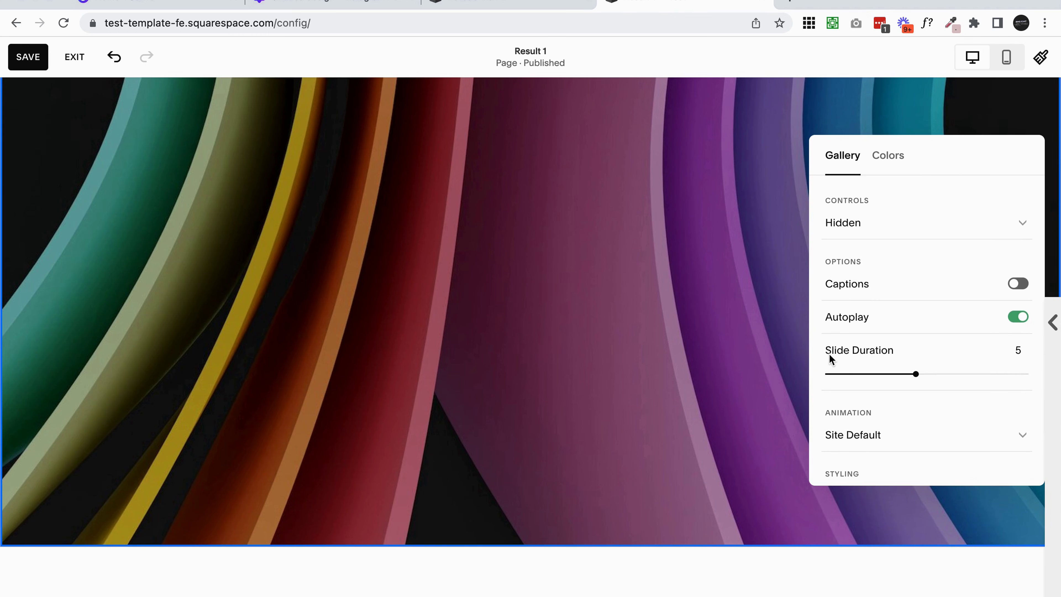
left_click_drag(911, 374, 811, 378)
scroll(835, 345, "down", 1)
left_click_drag(835, 345, 873, 344)
- Try the No Animation, Fading and Horizontal Panels transitions in the Animation dropdown
scroll(859, 348, "down", 1)
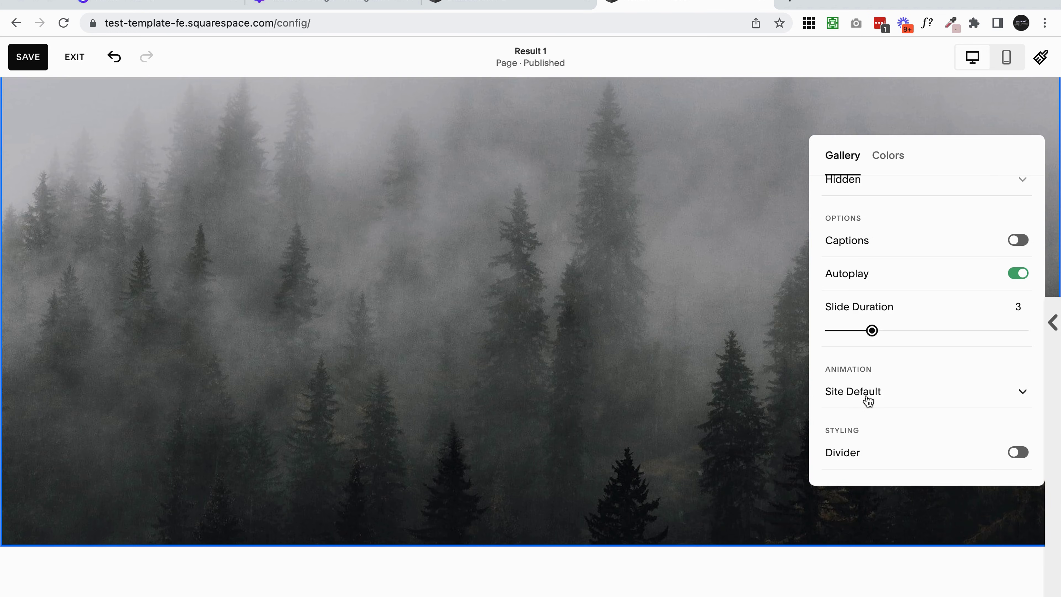
left_click(864, 396)
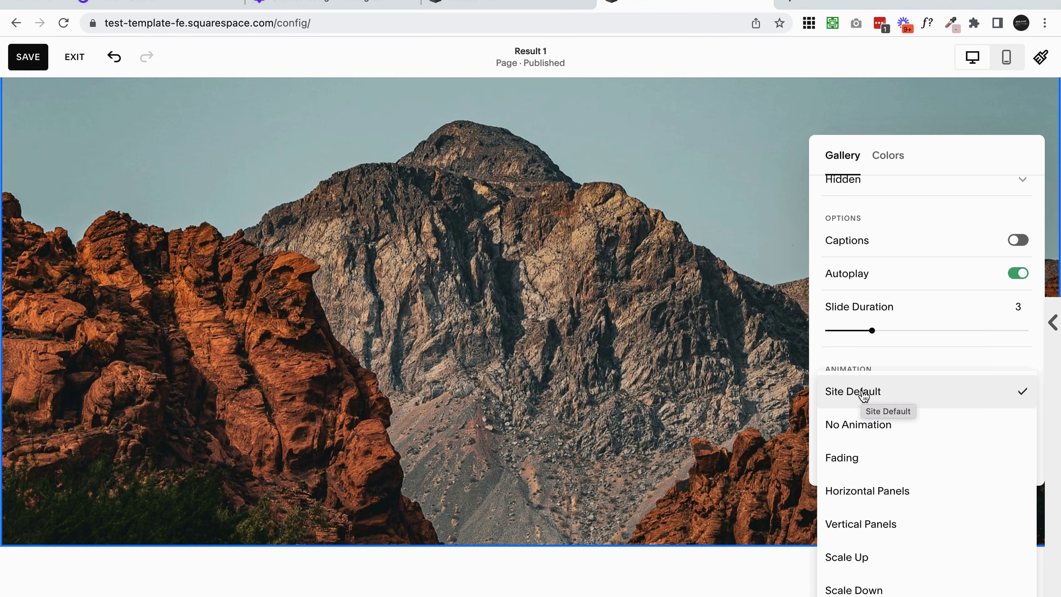
left_click(862, 428)
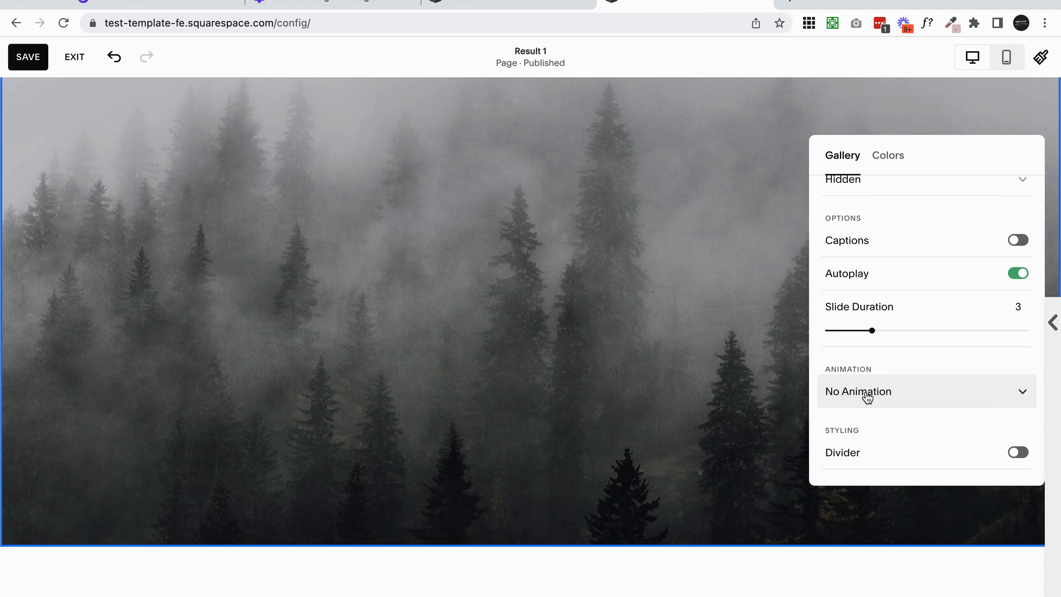
left_click(866, 396)
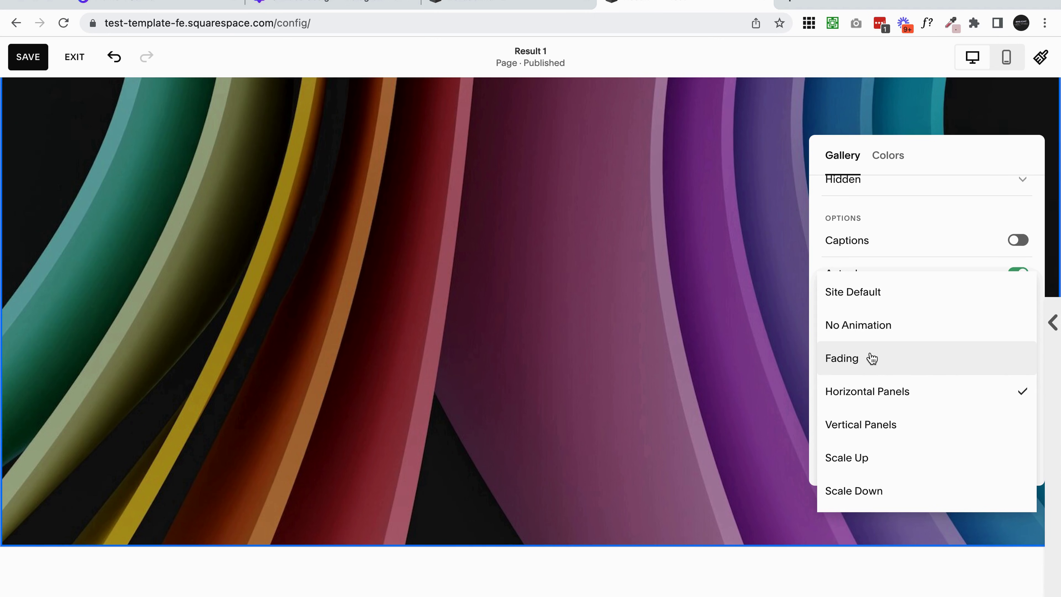
left_click(870, 358)
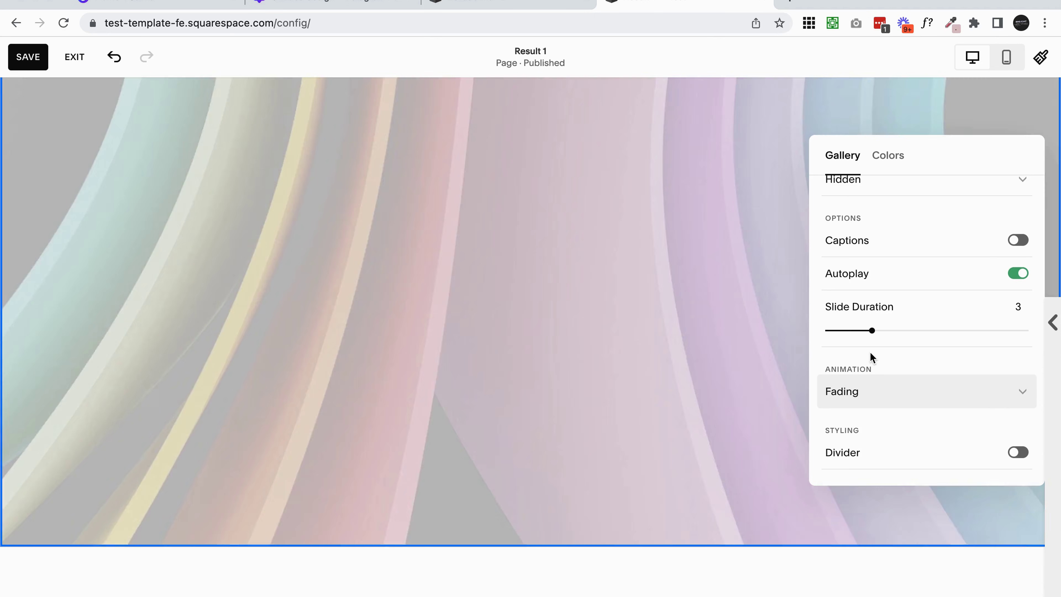
left_click(868, 394)
left_click(866, 423)
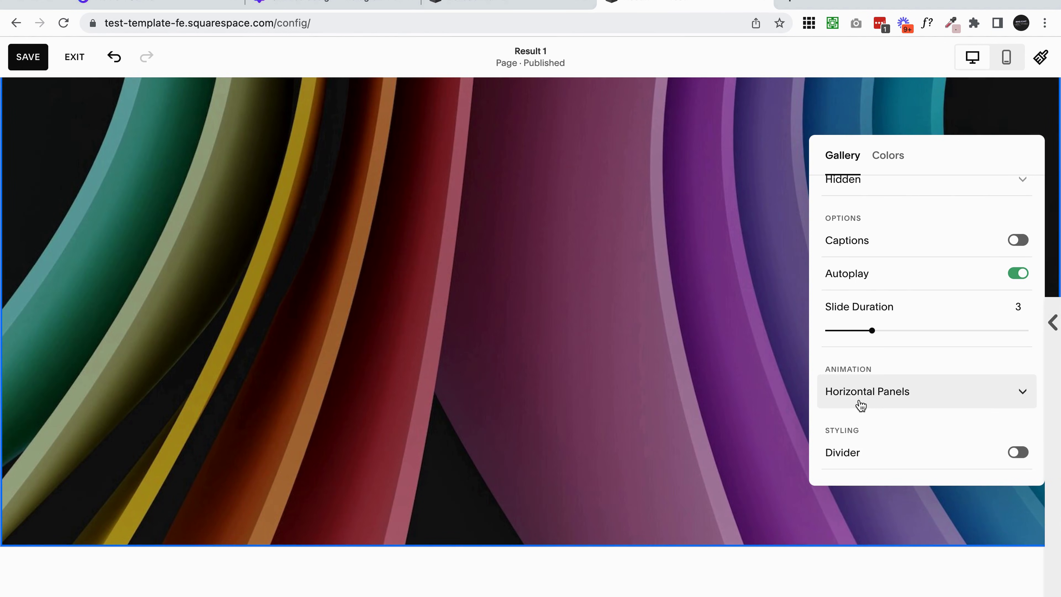
- Try Vertical Panels, Scale Up and Scale Down, then settle on the Fading transition
left_click(860, 403)
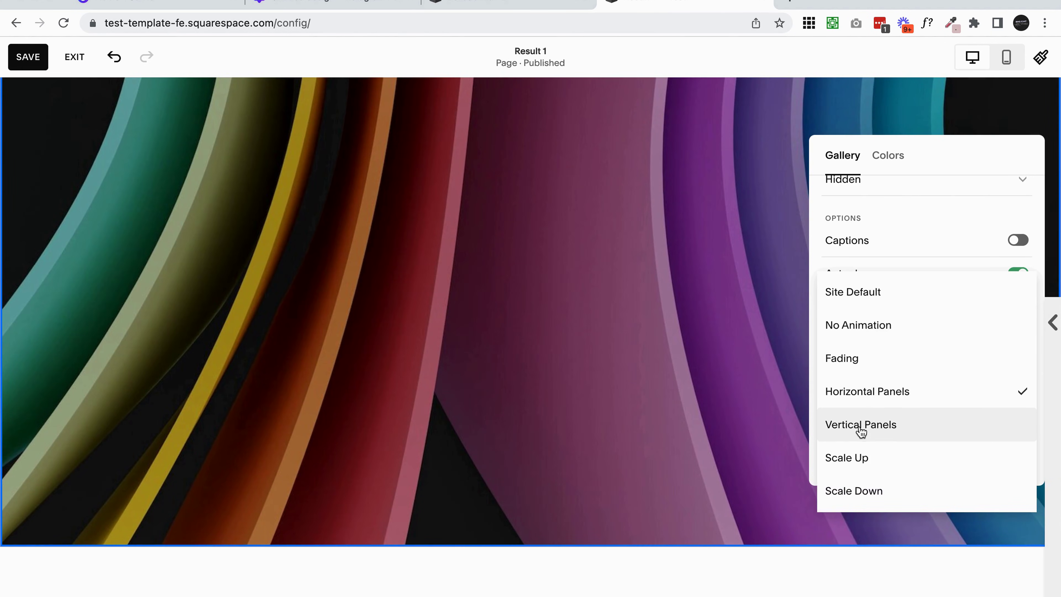
left_click(860, 425)
left_click(852, 393)
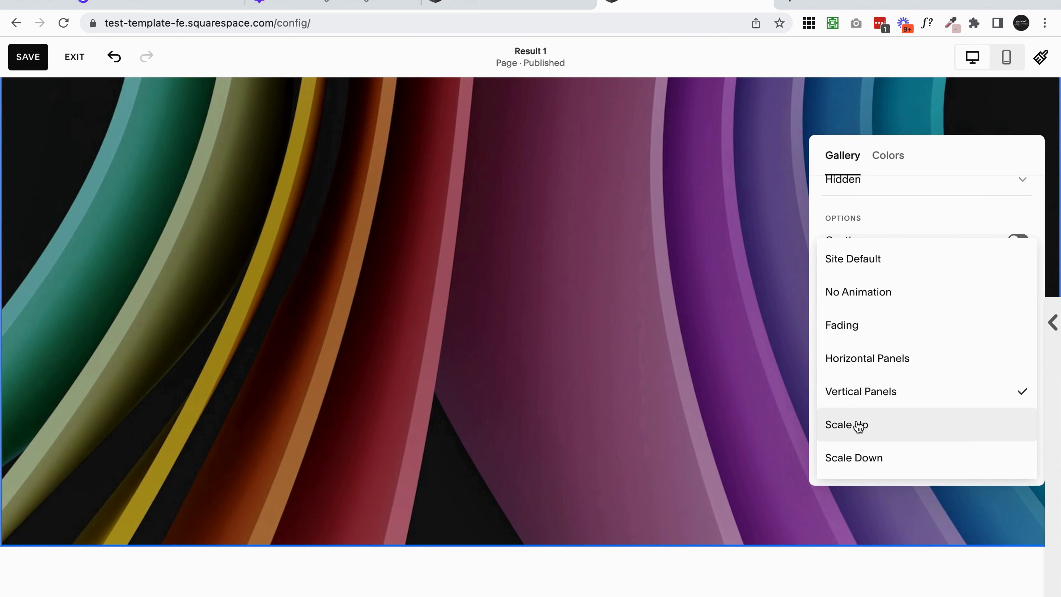
left_click(857, 425)
left_click(858, 396)
left_click(863, 423)
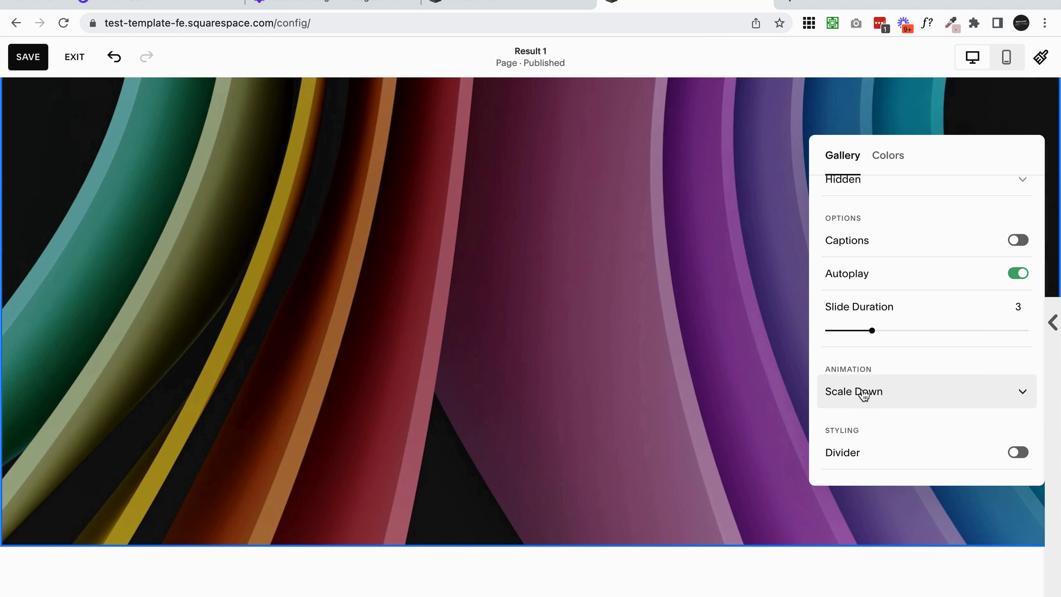
left_click(864, 395)
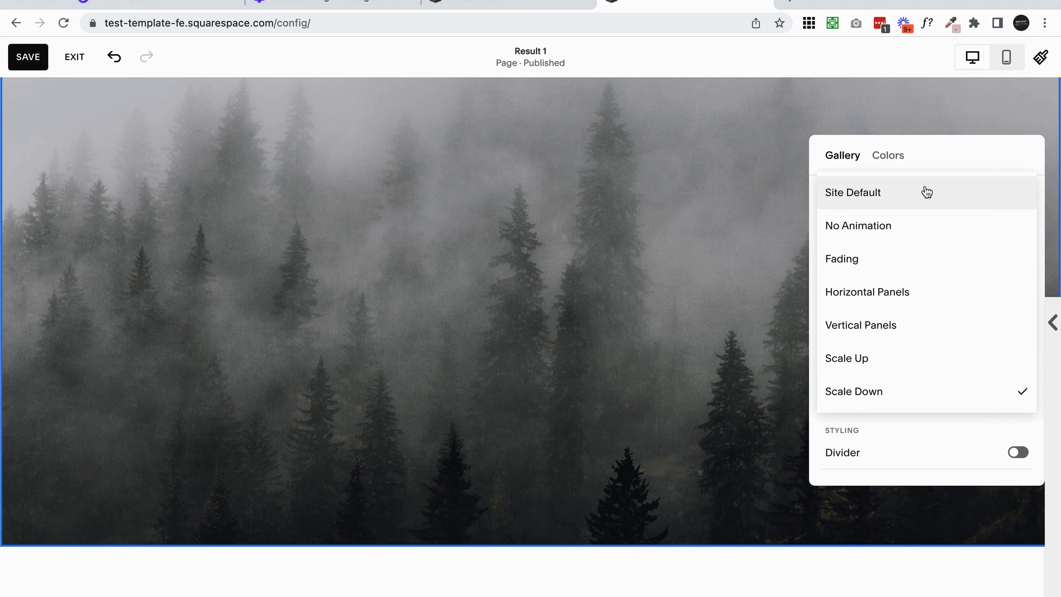
left_click(909, 263)
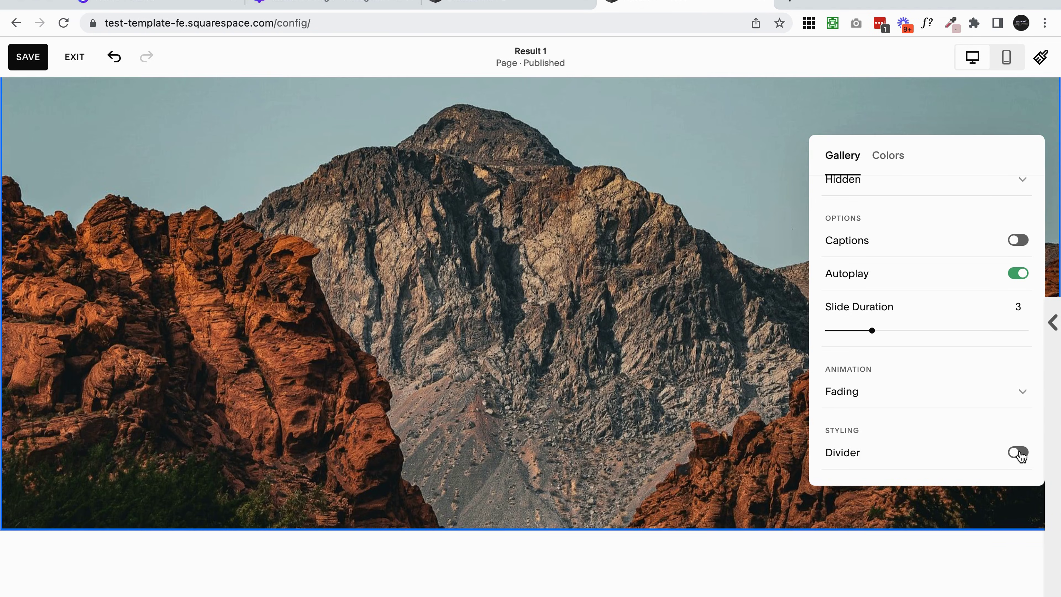
left_click(1018, 452)
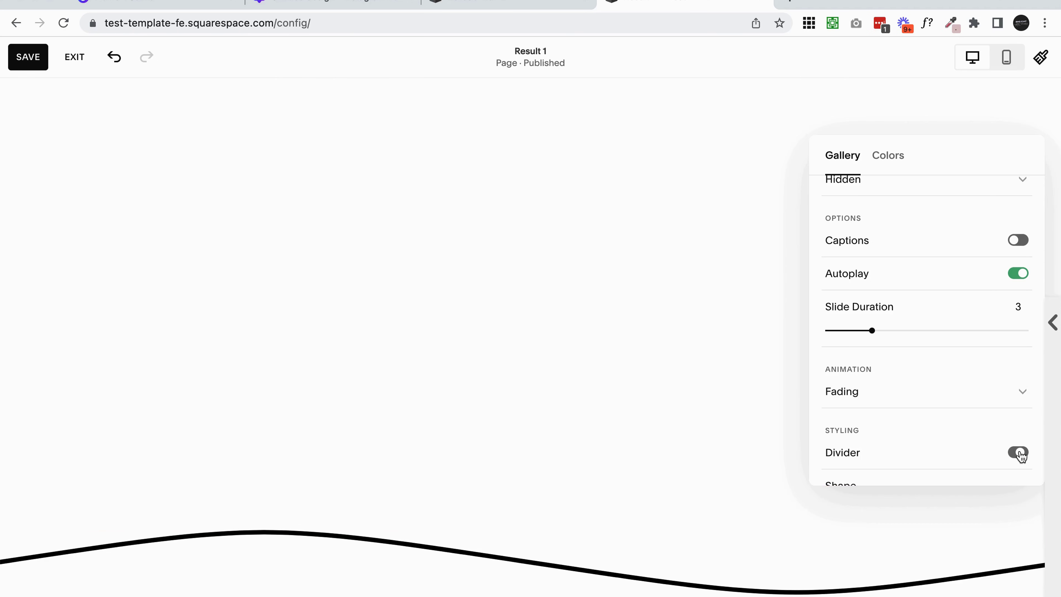
scroll(599, 469, "down", 2)
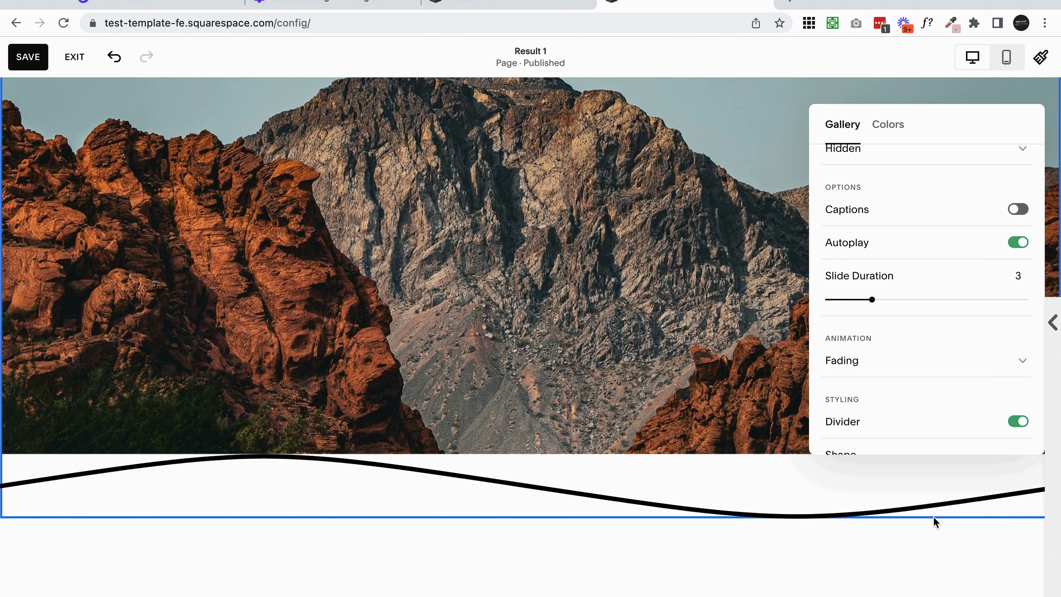
scroll(930, 362, "down", 2)
scroll(930, 363, "down", 4)
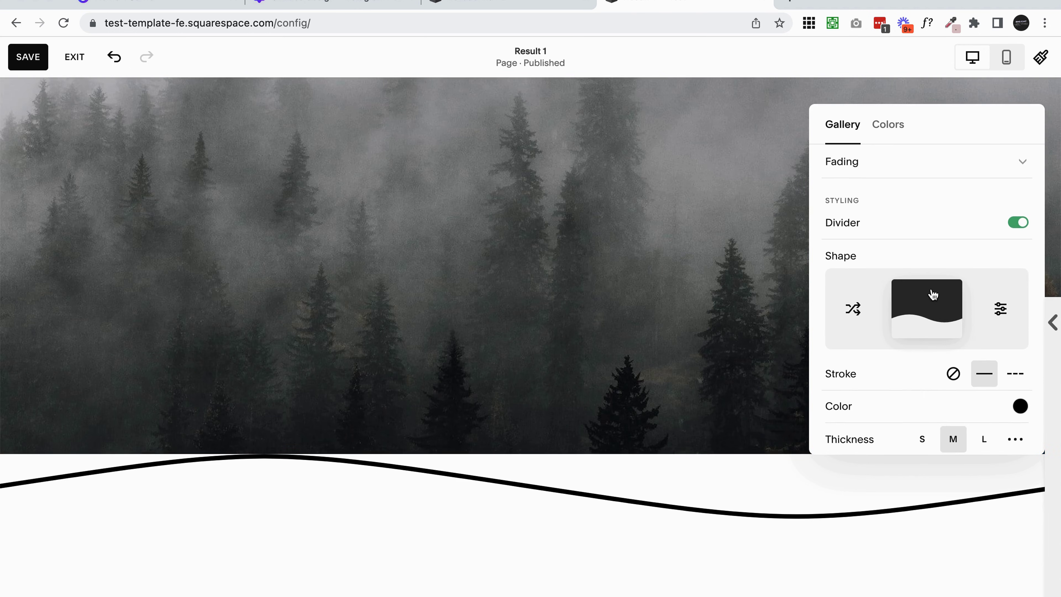
left_click(934, 295)
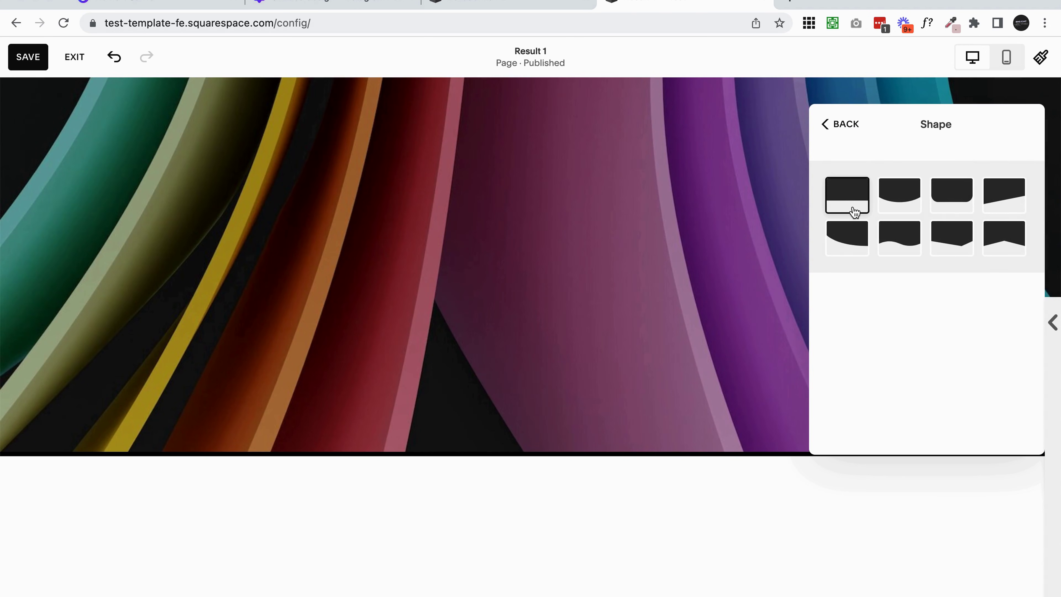
left_click(841, 125)
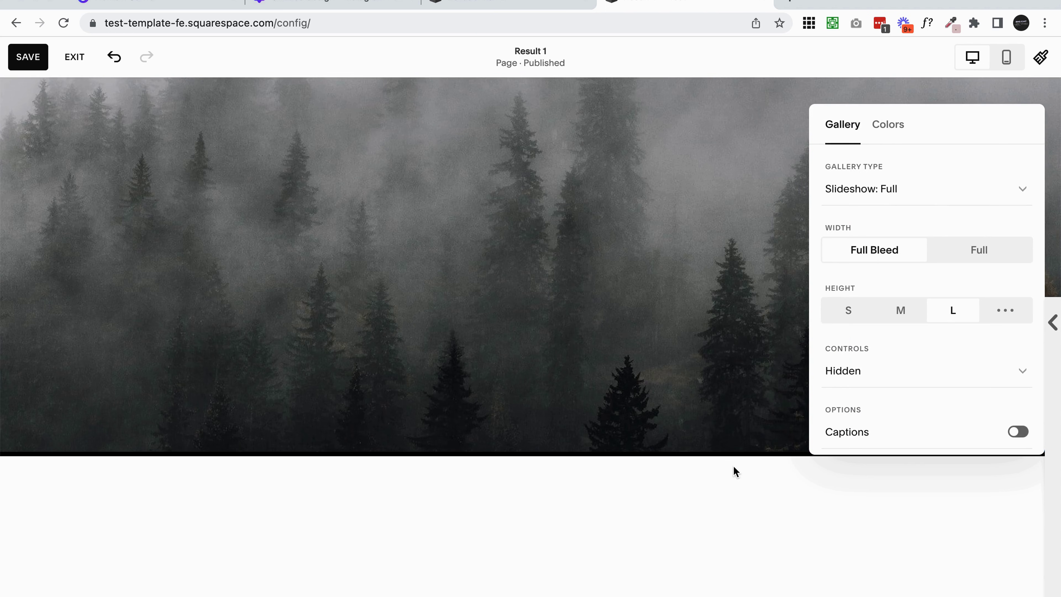
scroll(964, 404, "down", 8)
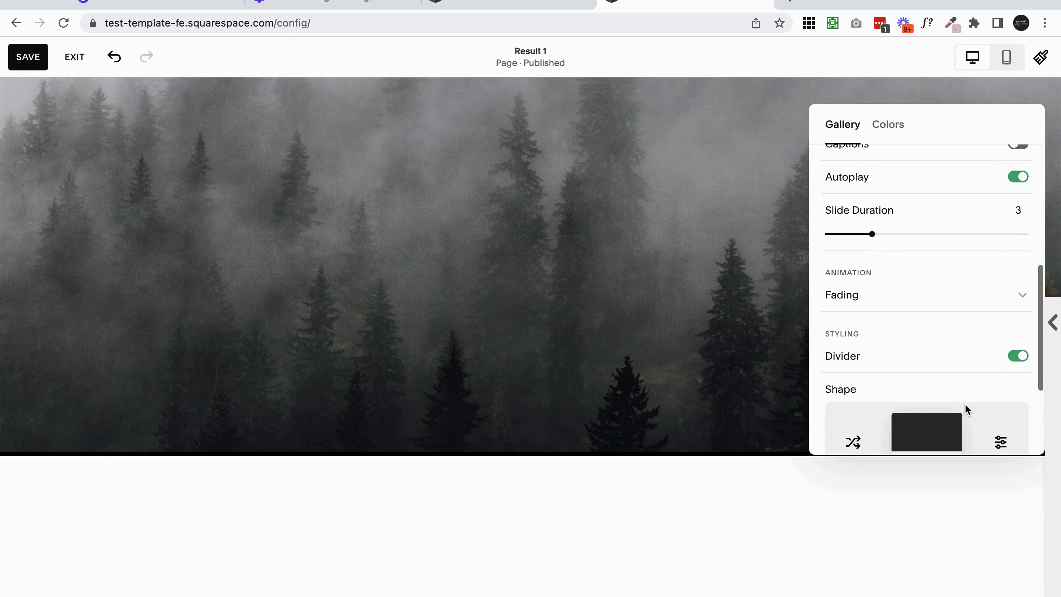
scroll(966, 404, "down", 2)
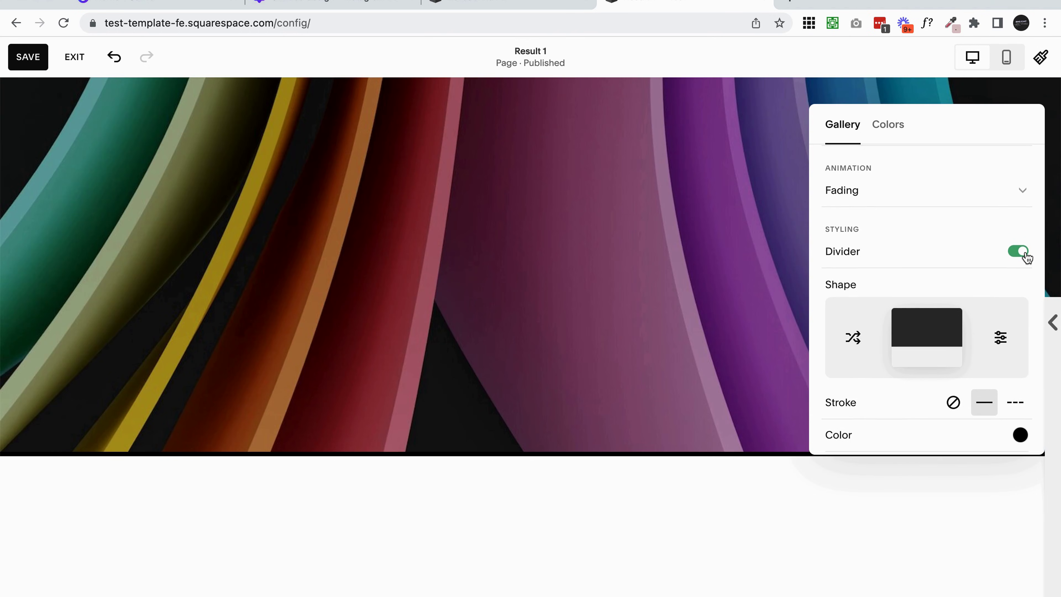
left_click(1018, 251)
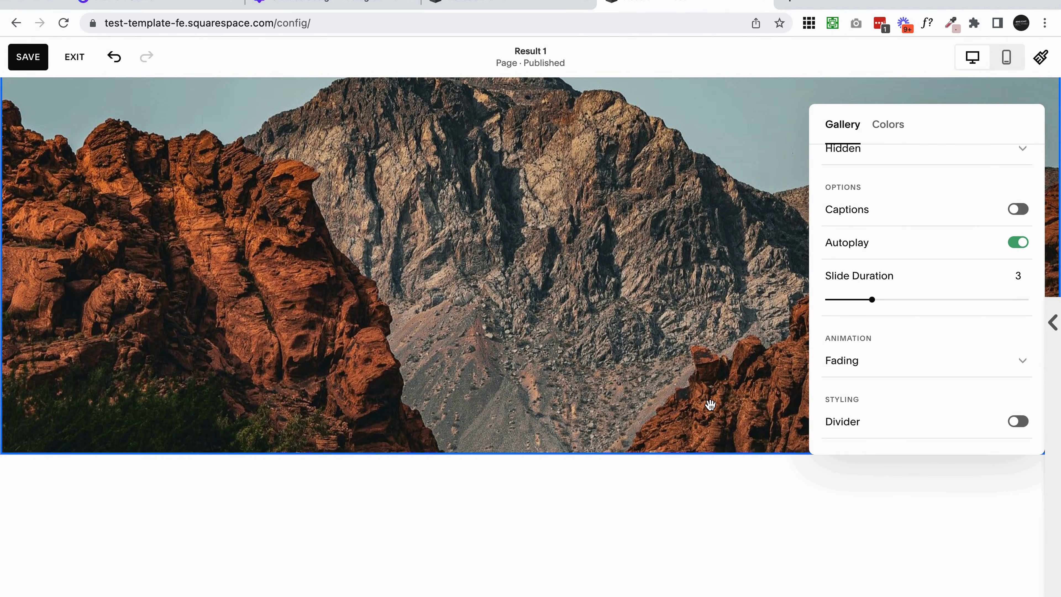
- Set the slideshow Controls to Bullets after briefly trying Arrows, then close the settings panel
scroll(710, 404, "up", 2)
scroll(711, 404, "down", 2)
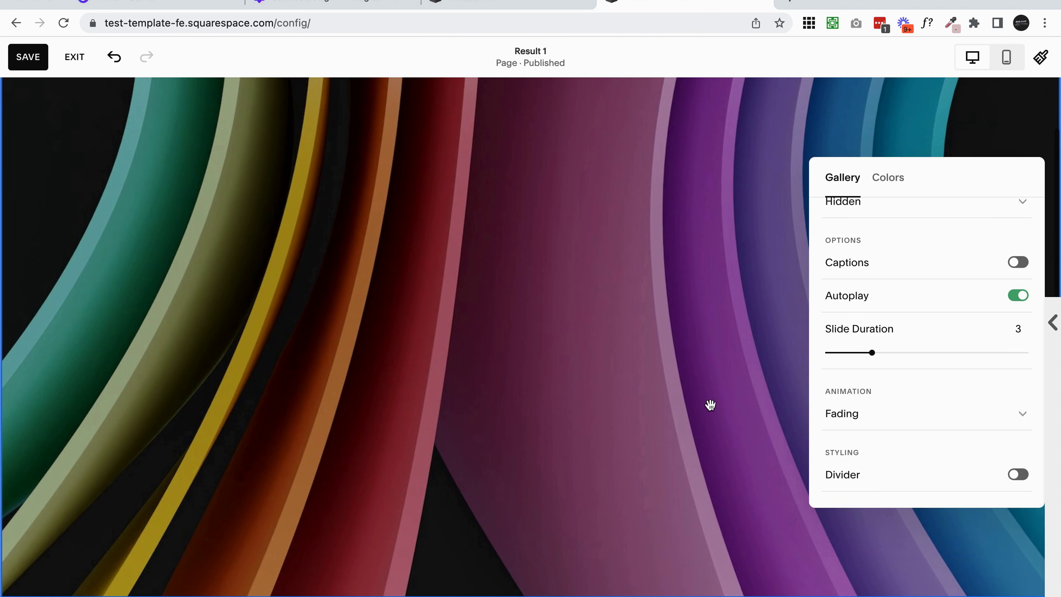
scroll(851, 275, "up", 2)
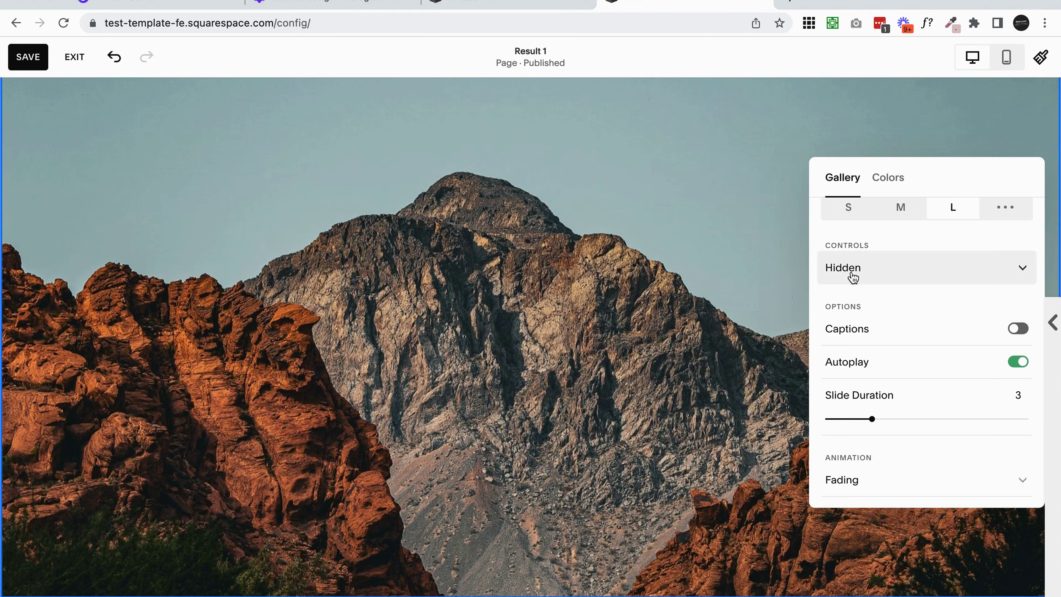
left_click(851, 271)
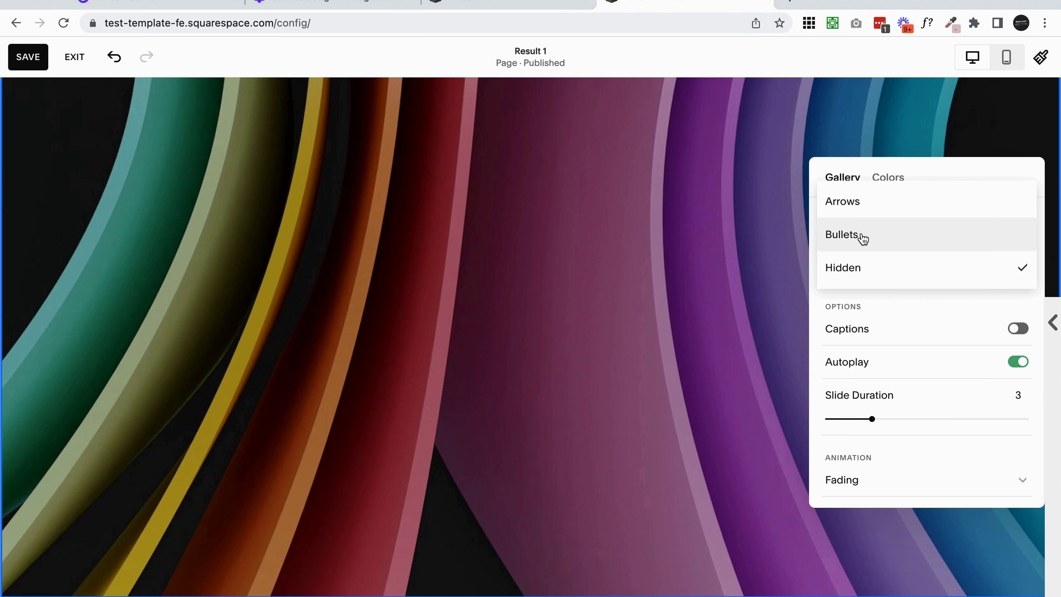
left_click(861, 203)
left_click(860, 271)
left_click(890, 300)
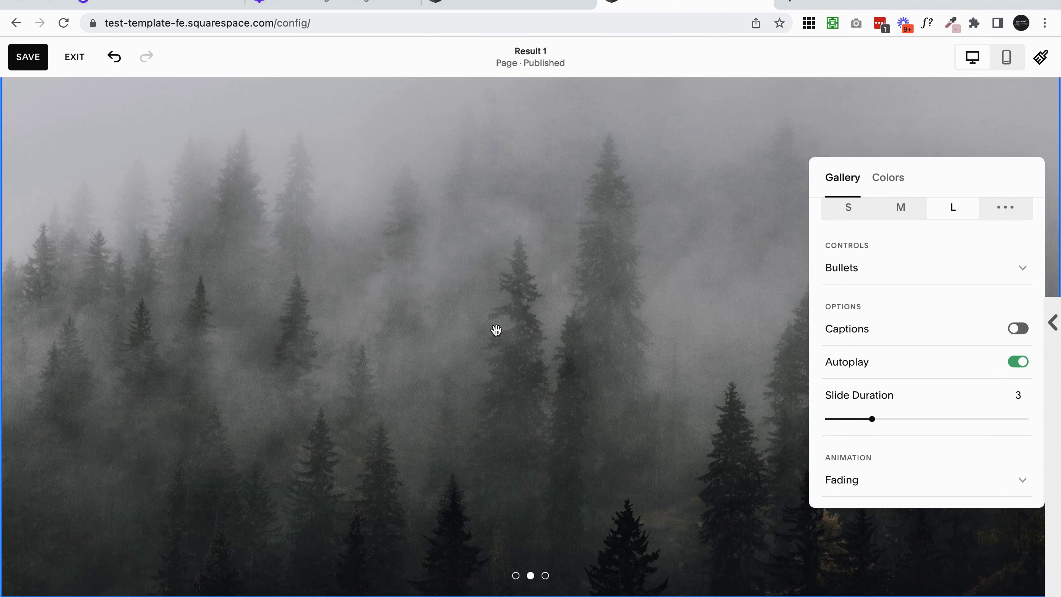
left_click(496, 331)
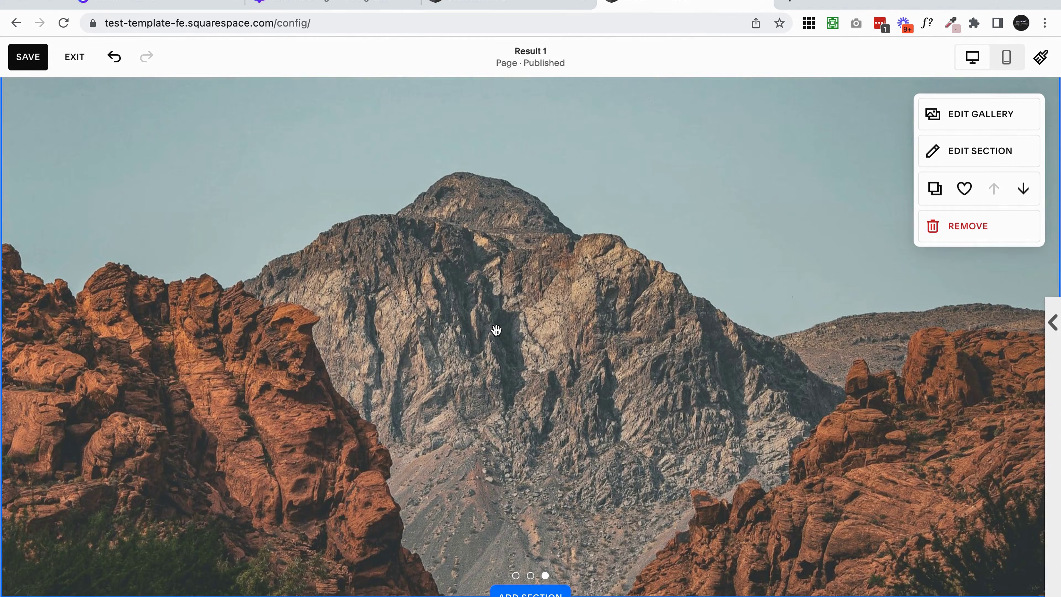
- Save the slideshow page edits and exit the page editor
scroll(497, 330, "up", 5)
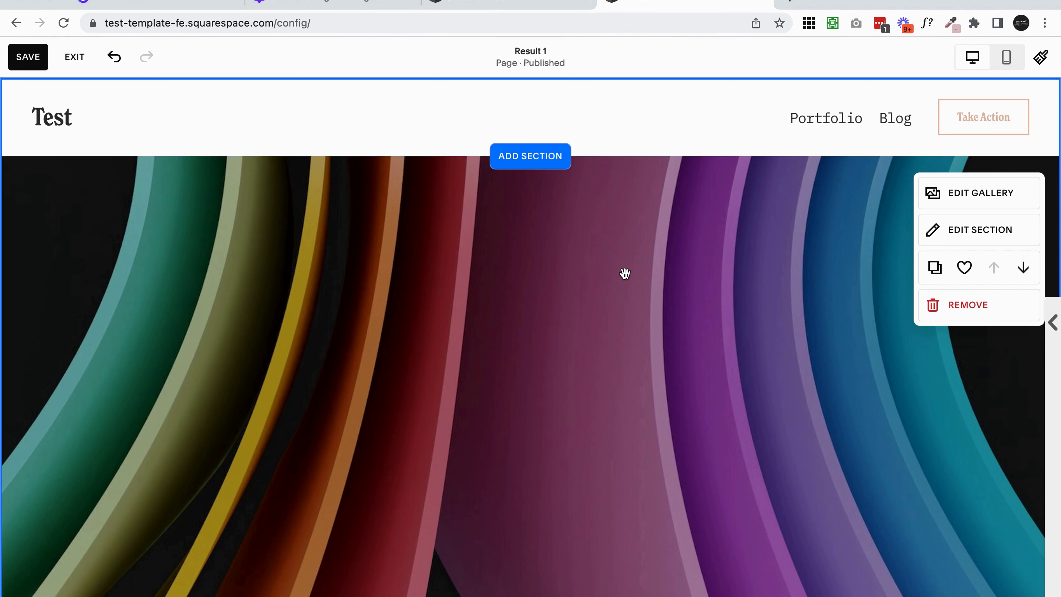
mouse_move(813, 147)
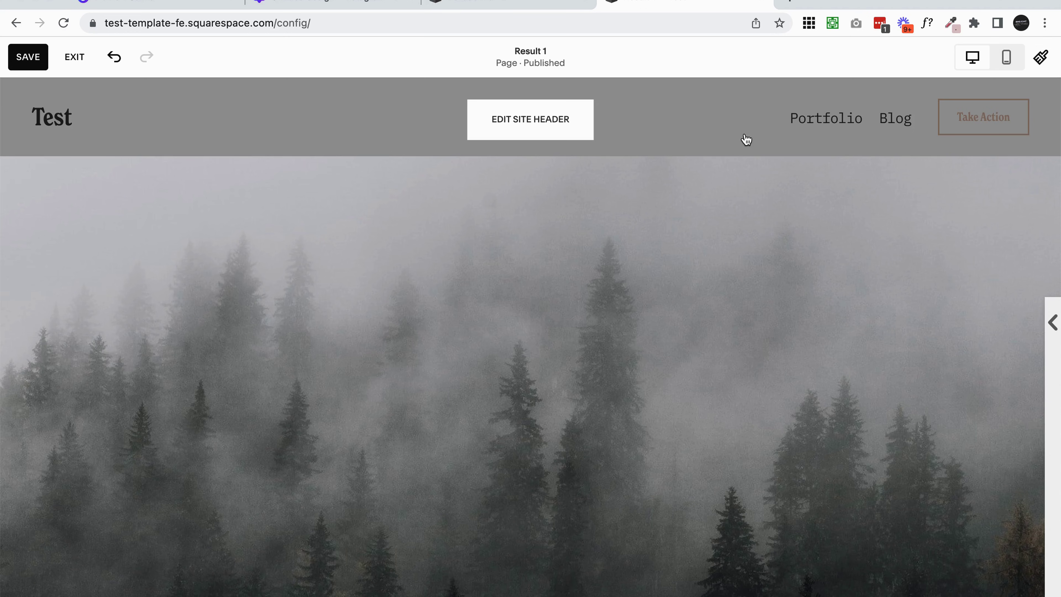
left_click(33, 57)
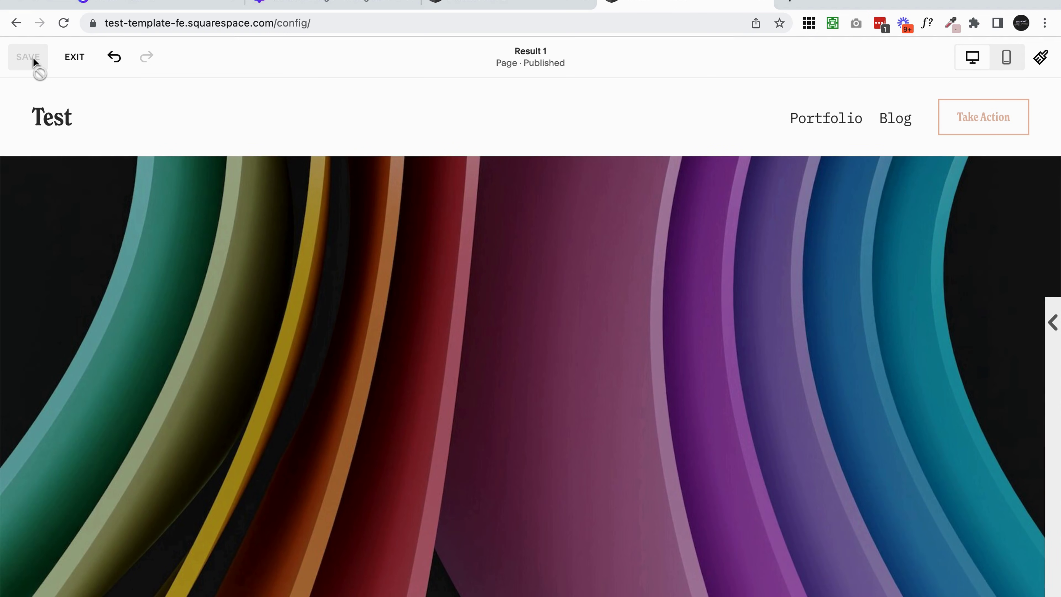
left_click(72, 57)
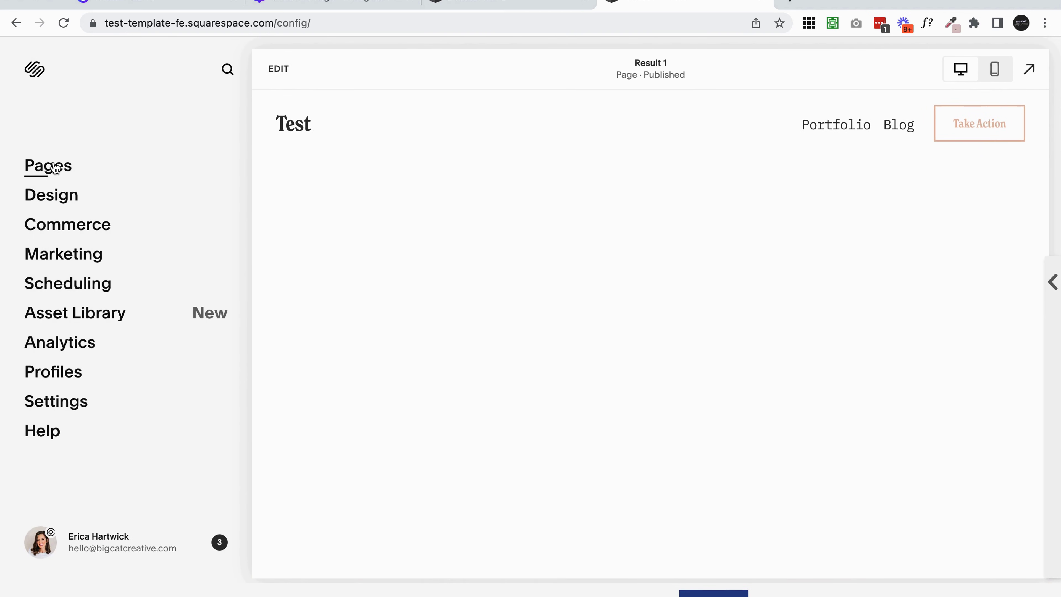
- Open the Pages list and browse from the Home page to Result 1's slideshow preview
left_click(53, 166)
scroll(146, 236, "down", 10)
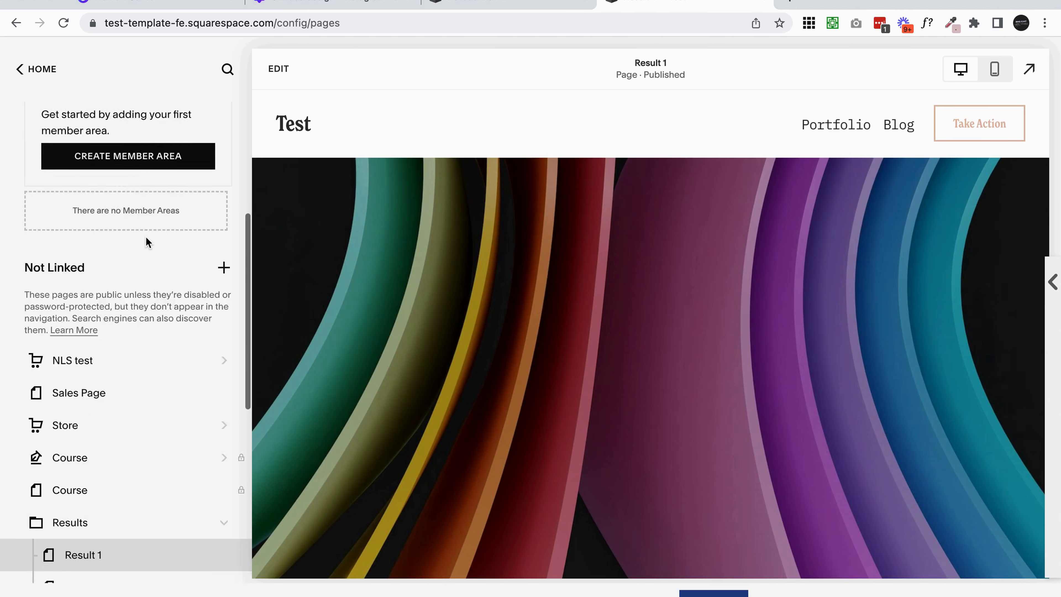
left_click(100, 440)
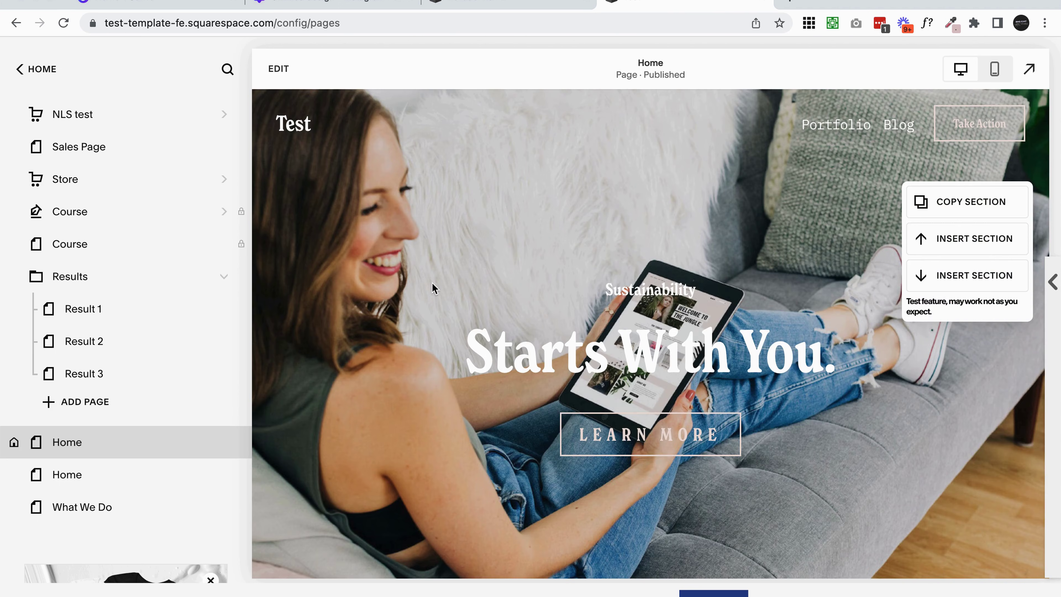
scroll(437, 261, "up", 2)
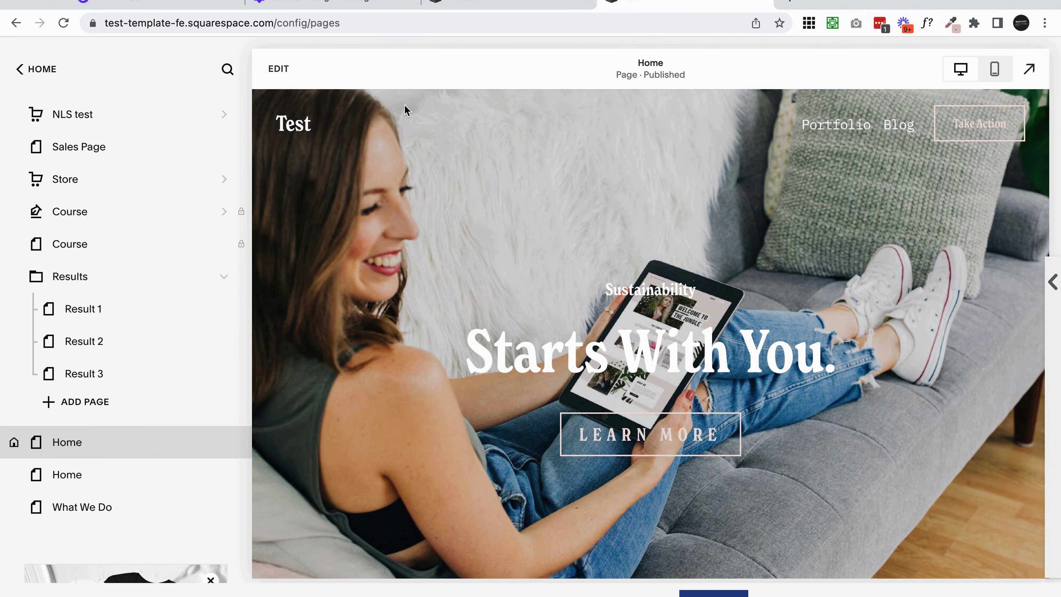
scroll(852, 131, "down", 1)
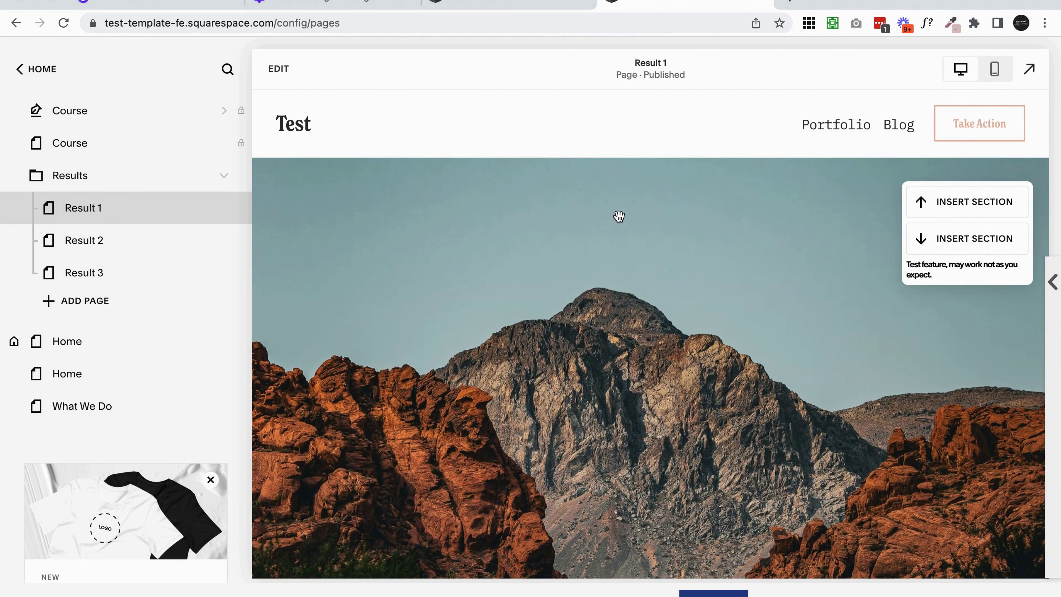
scroll(468, 211, "down", 2)
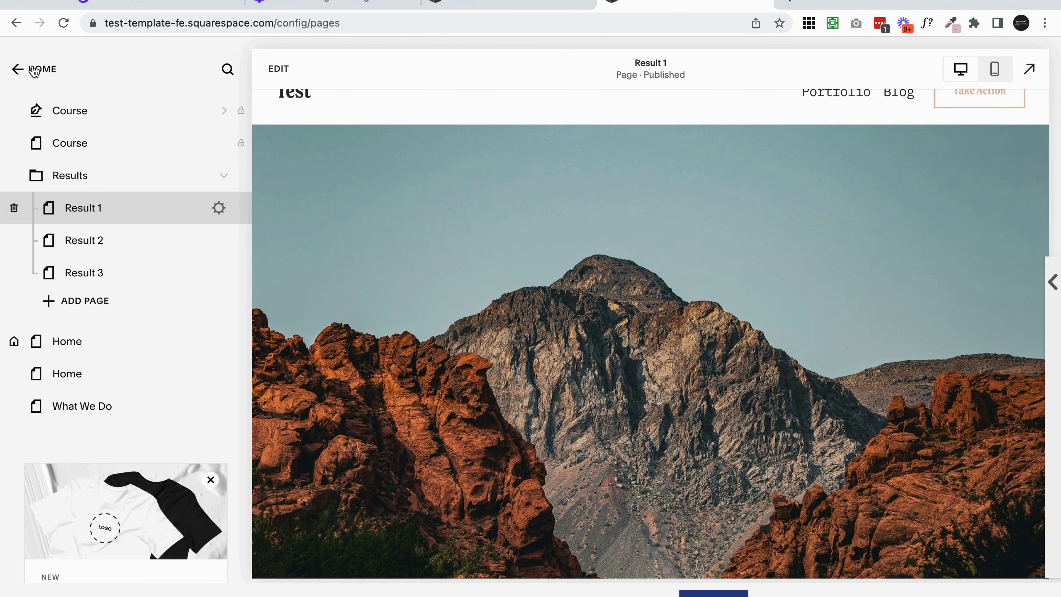
- Paste the 'SLIDESHOW GALLERY BEHIND HEADER NAV' padding-top rule into Design > Custom CSS
left_click(34, 70)
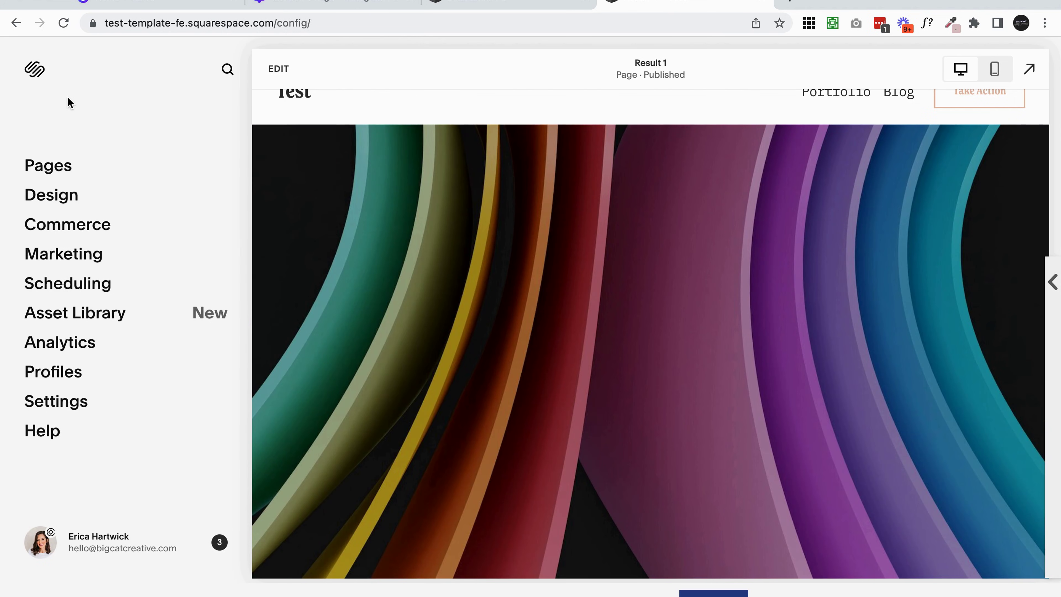
left_click(67, 197)
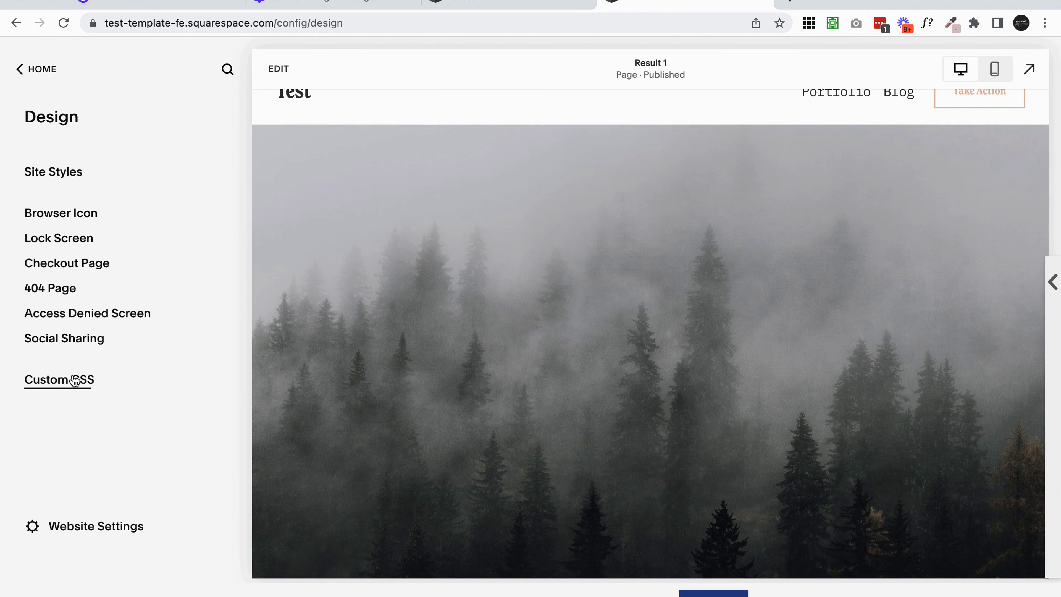
left_click(74, 380)
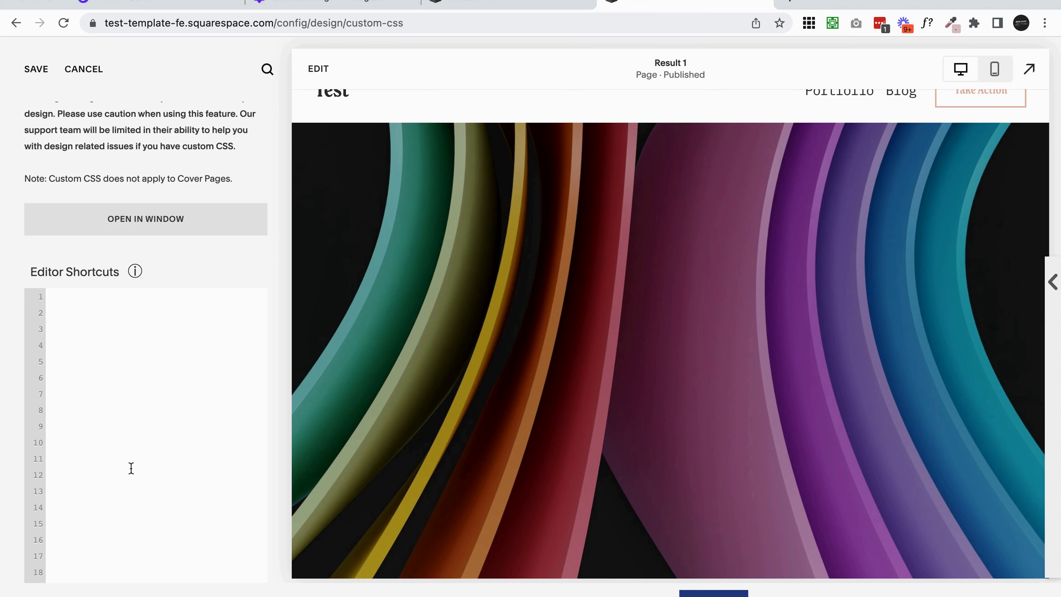
type("//SLIDESHOW GALLERY BEHIND HEADER NAV// .page-section.gallery-section{padding-top:0px!important;}")
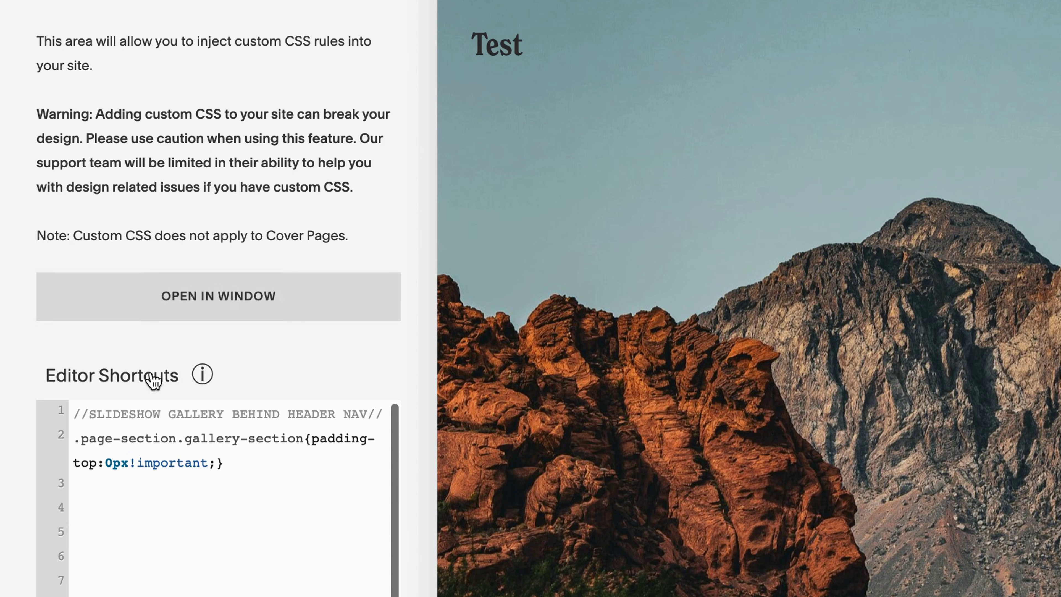
- Highlight the comment, the padding rule and the .page-section/.gallery-section selectors to explain them
left_click_drag(49, 369, 286, 372)
left_click(106, 413)
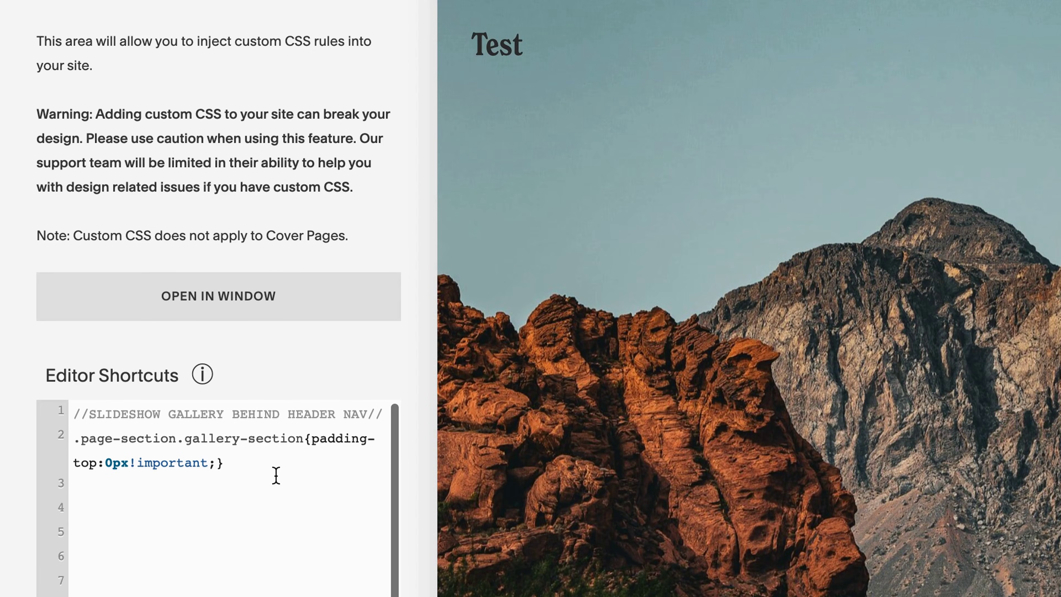
left_click_drag(277, 473, 0, 440)
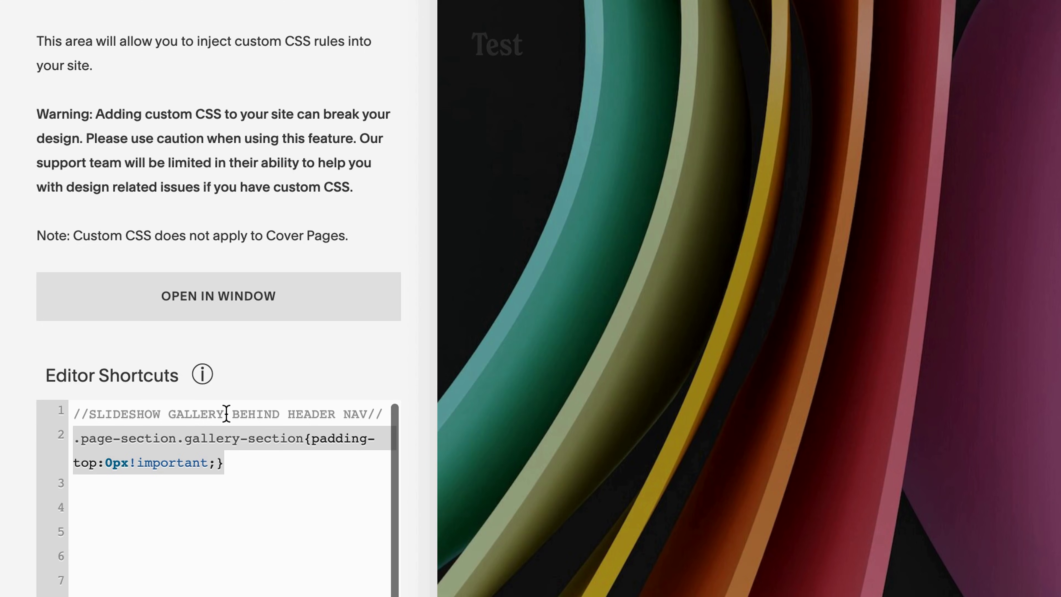
left_click(225, 415)
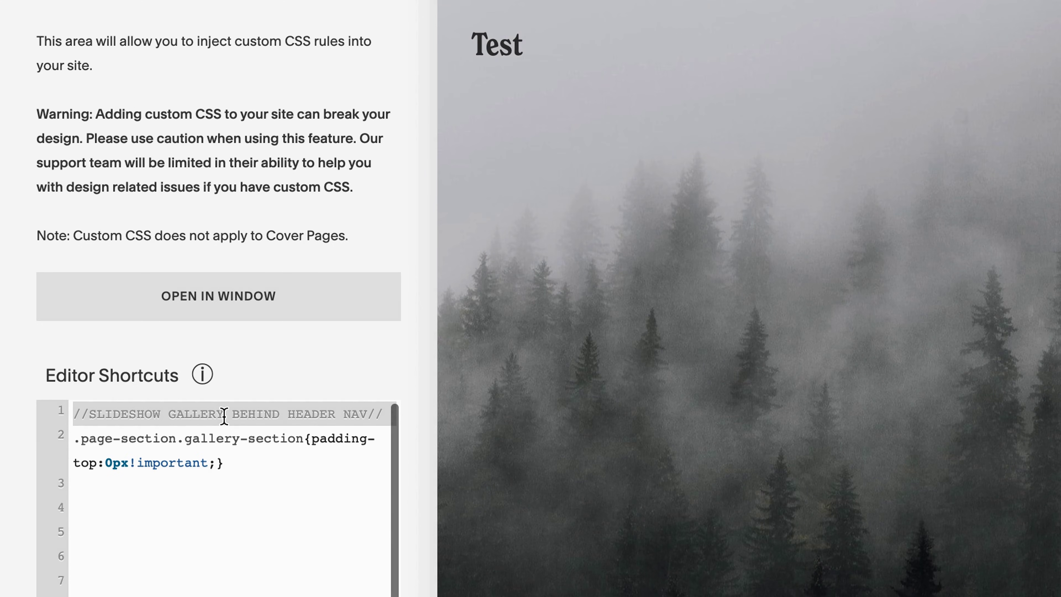
left_click_drag(89, 414, 375, 412)
left_click(375, 412)
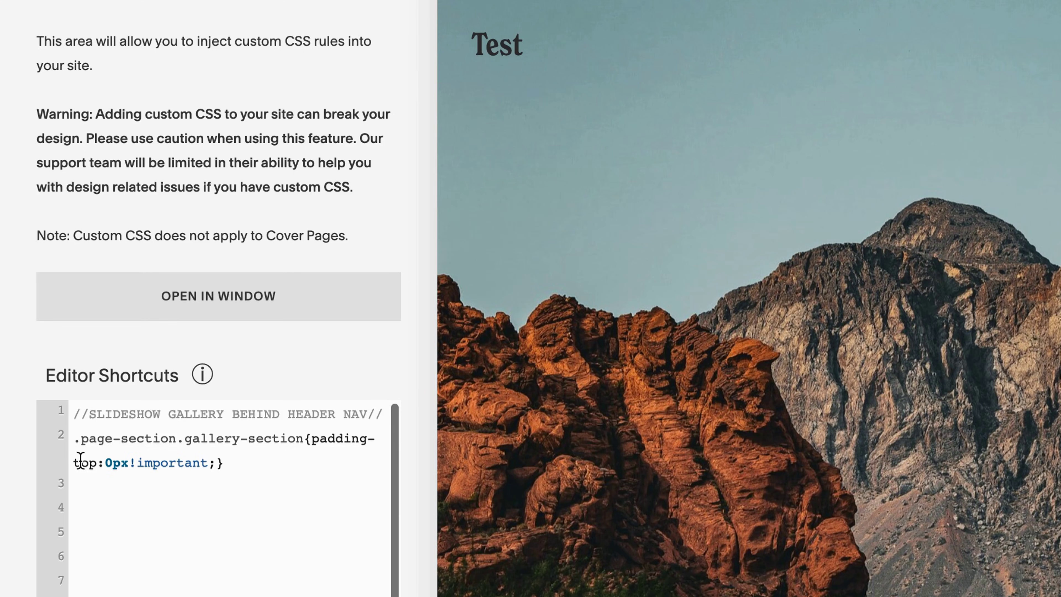
left_click_drag(74, 438, 305, 439)
left_click(179, 439)
left_click(307, 439)
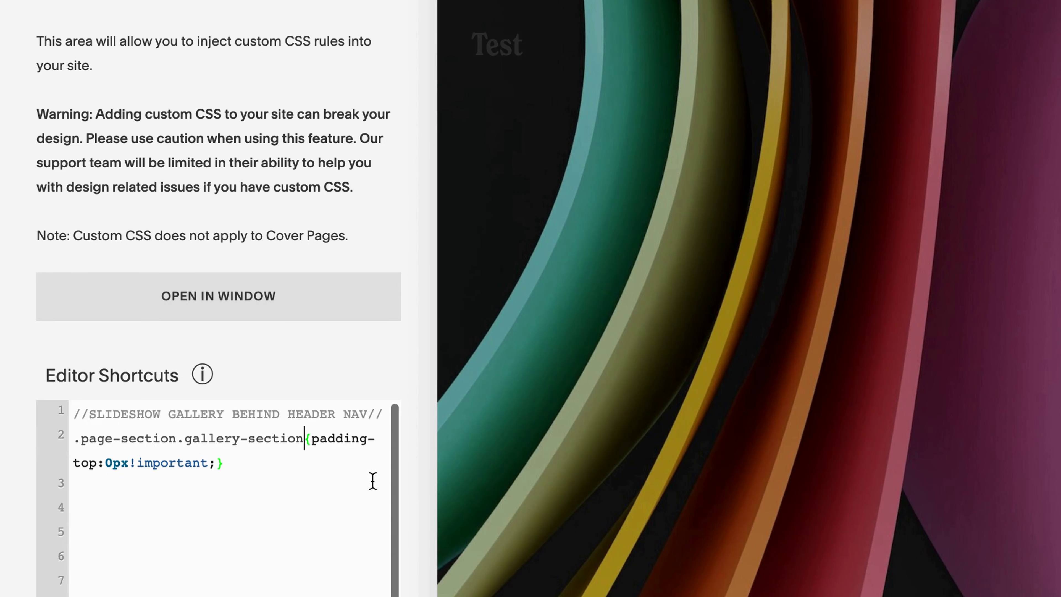
- Test the slideshow bullets, jumping to the forest, mountain and first slides
left_click(328, 471)
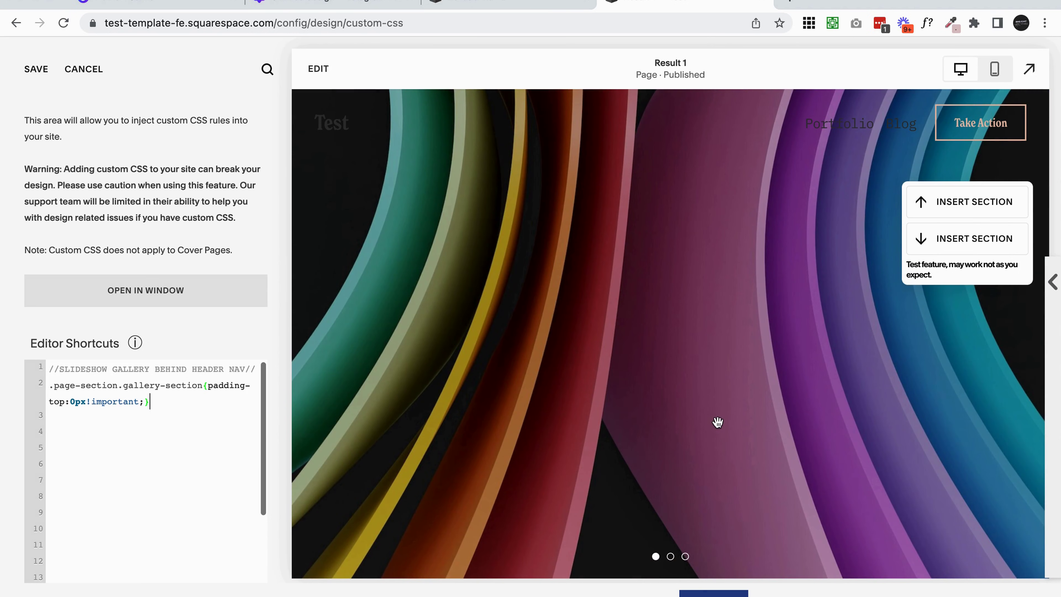
left_click(671, 556)
left_click(686, 557)
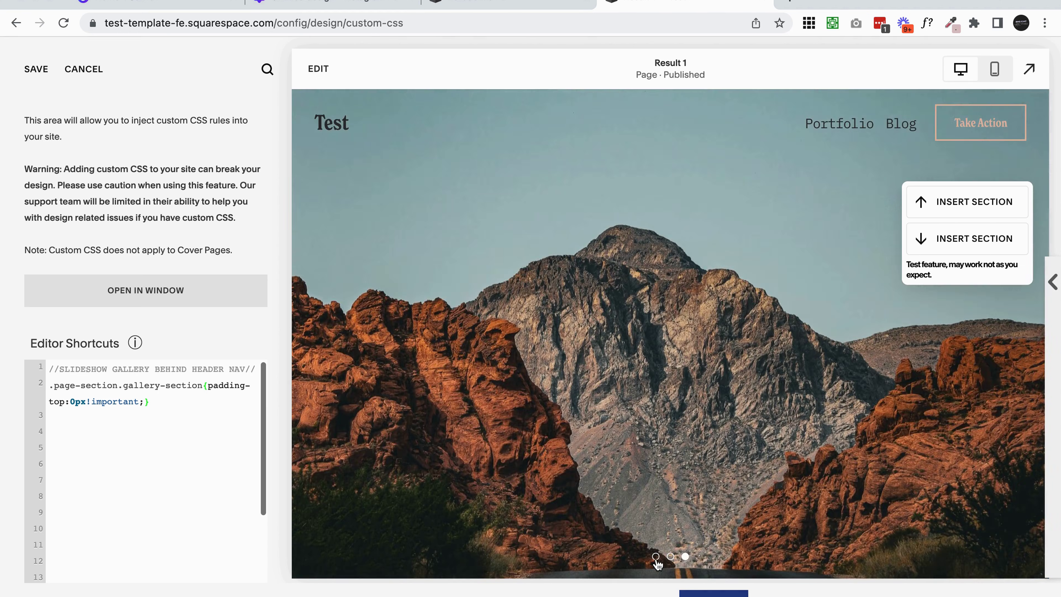
left_click(656, 556)
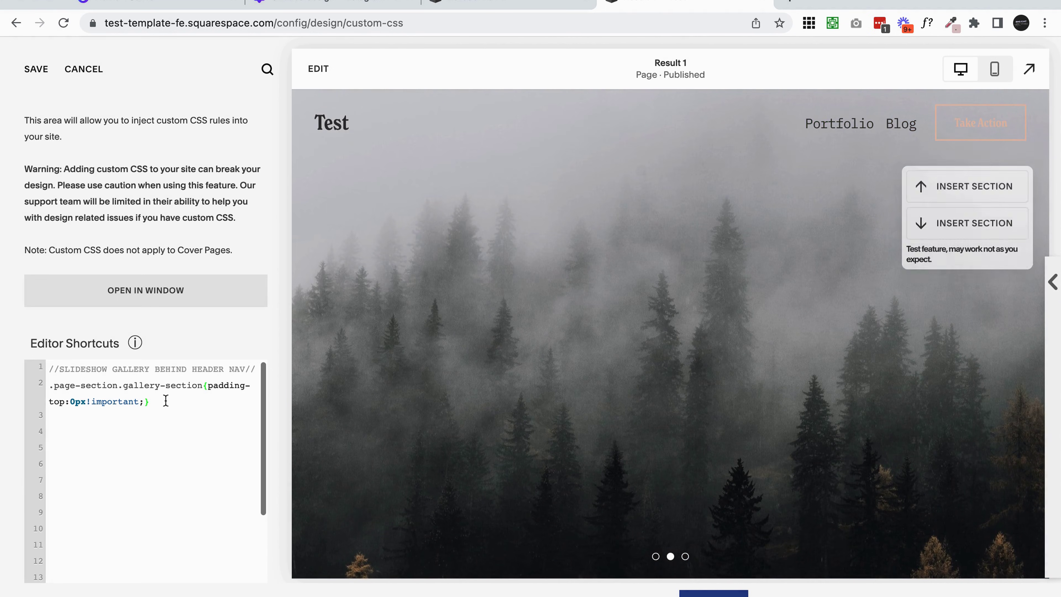
- Review both CSS lines once more and save the custom CSS
left_click_drag(167, 402, 57, 353)
left_click(193, 412)
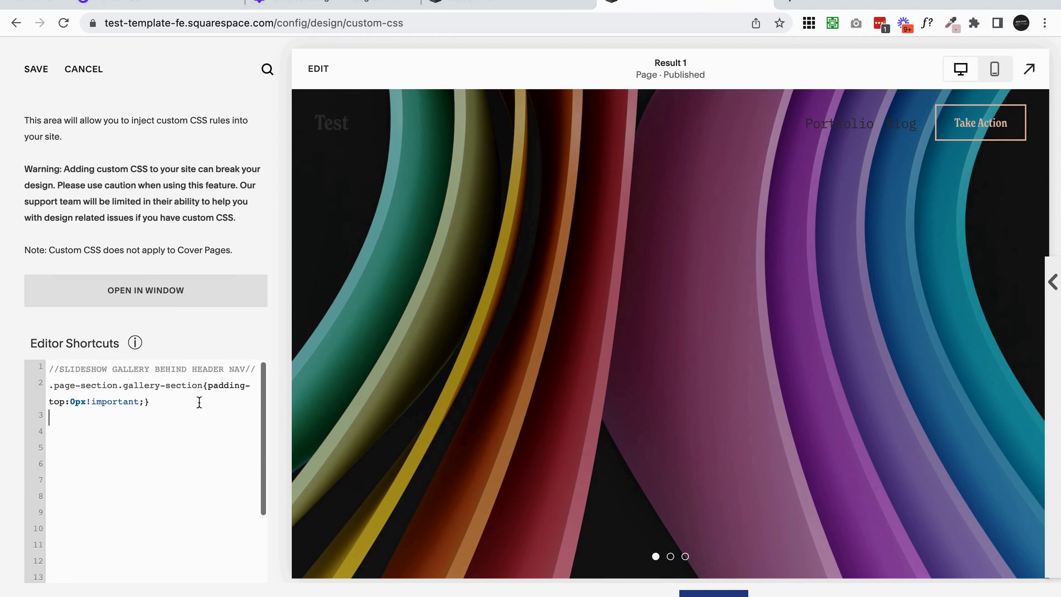
left_click_drag(197, 404, 14, 379)
left_click(187, 395)
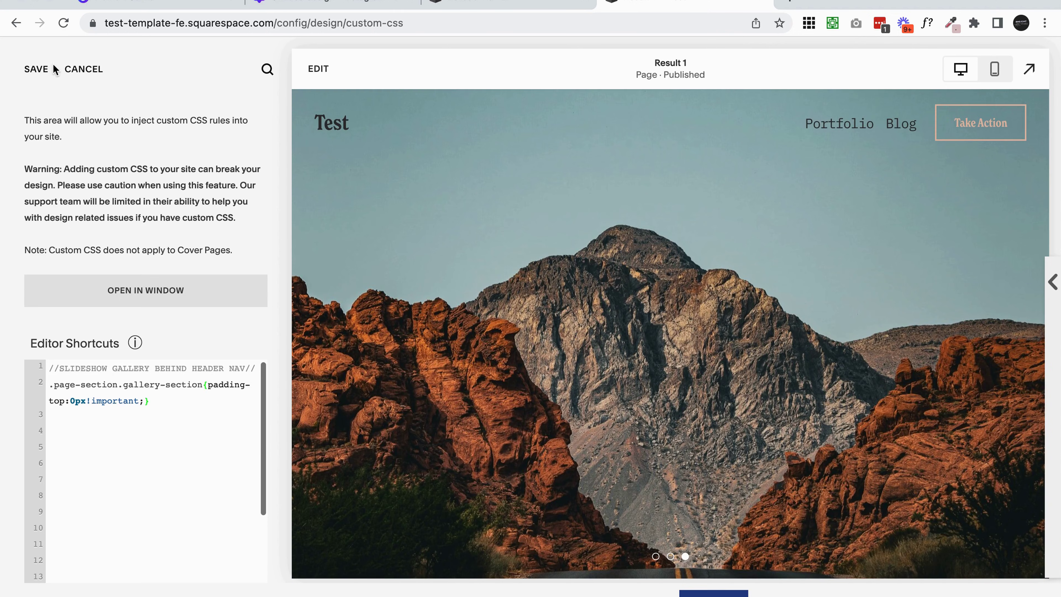
left_click(50, 69)
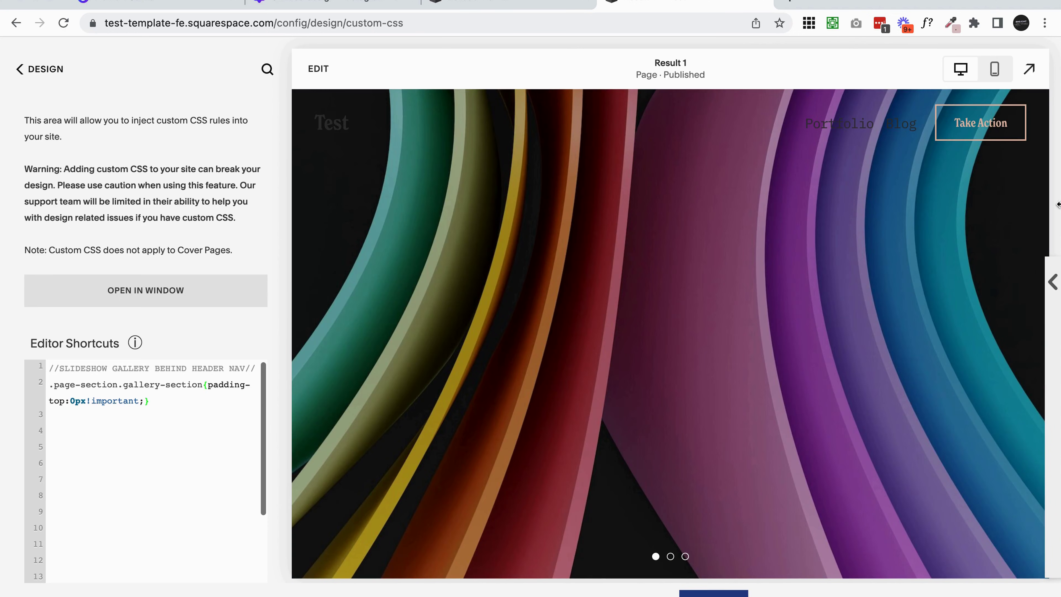
- Expand the Result 1 preview to full window to view the slideshow behind the header
left_click(1029, 68)
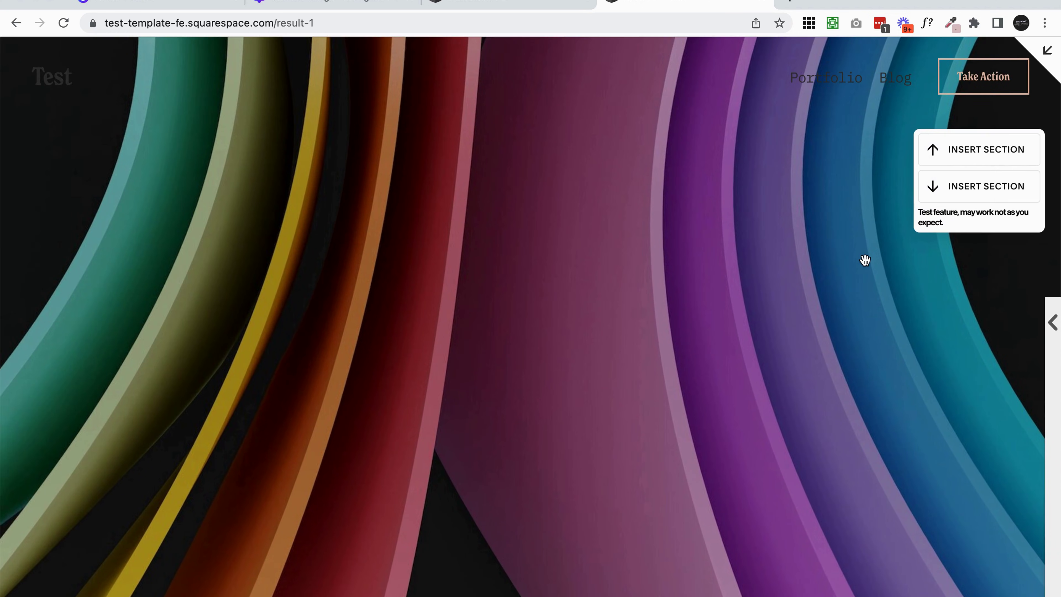